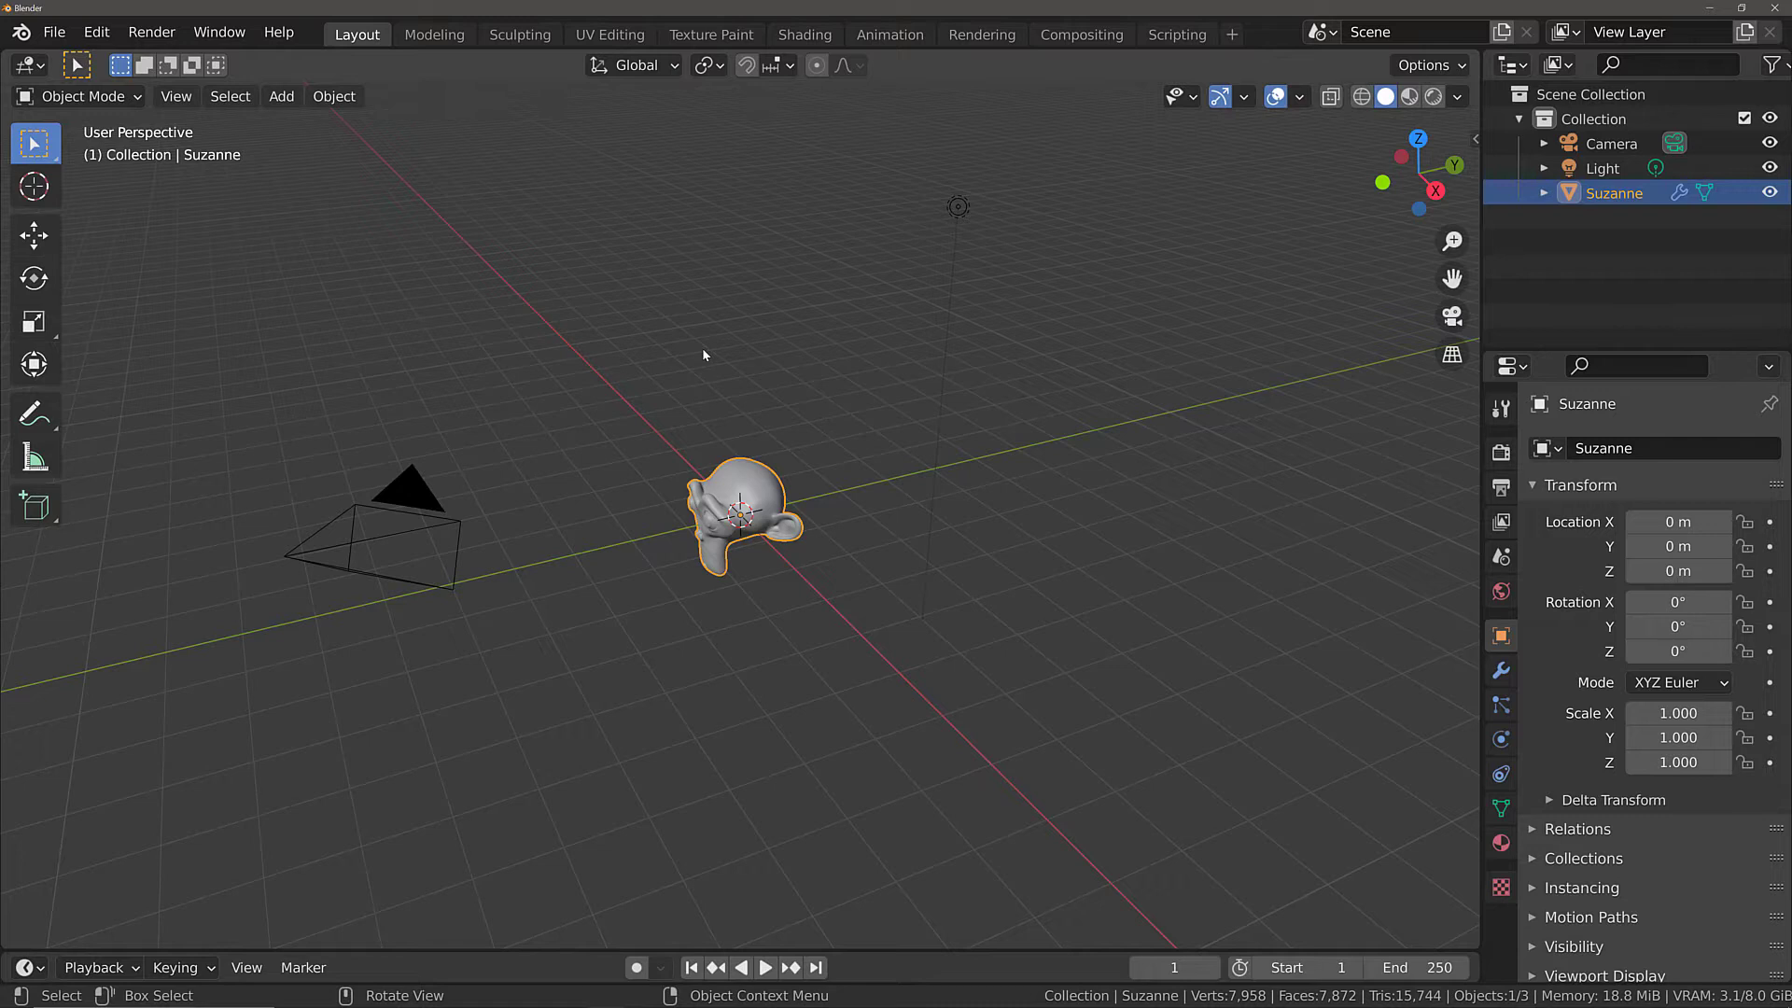
Orbit the view around Suzanne with Alt axis snapping so it is seen from below.
key(alt)
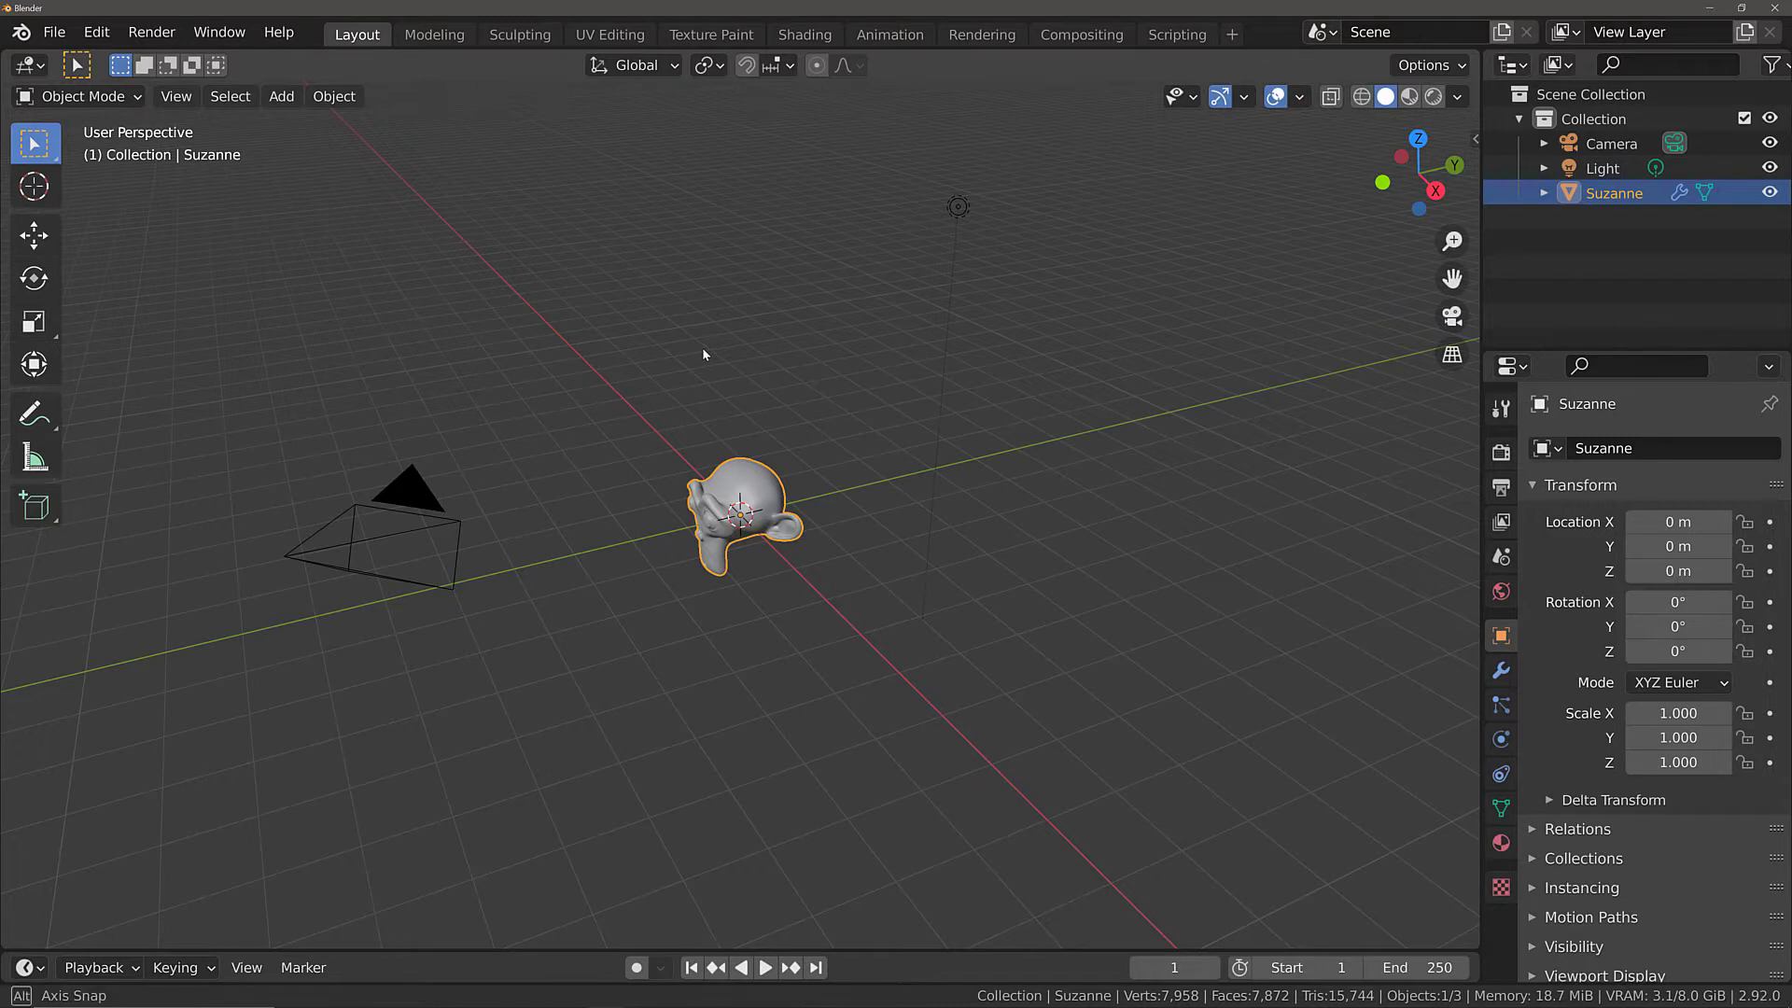
middle_drag(704, 354, 769, 381)
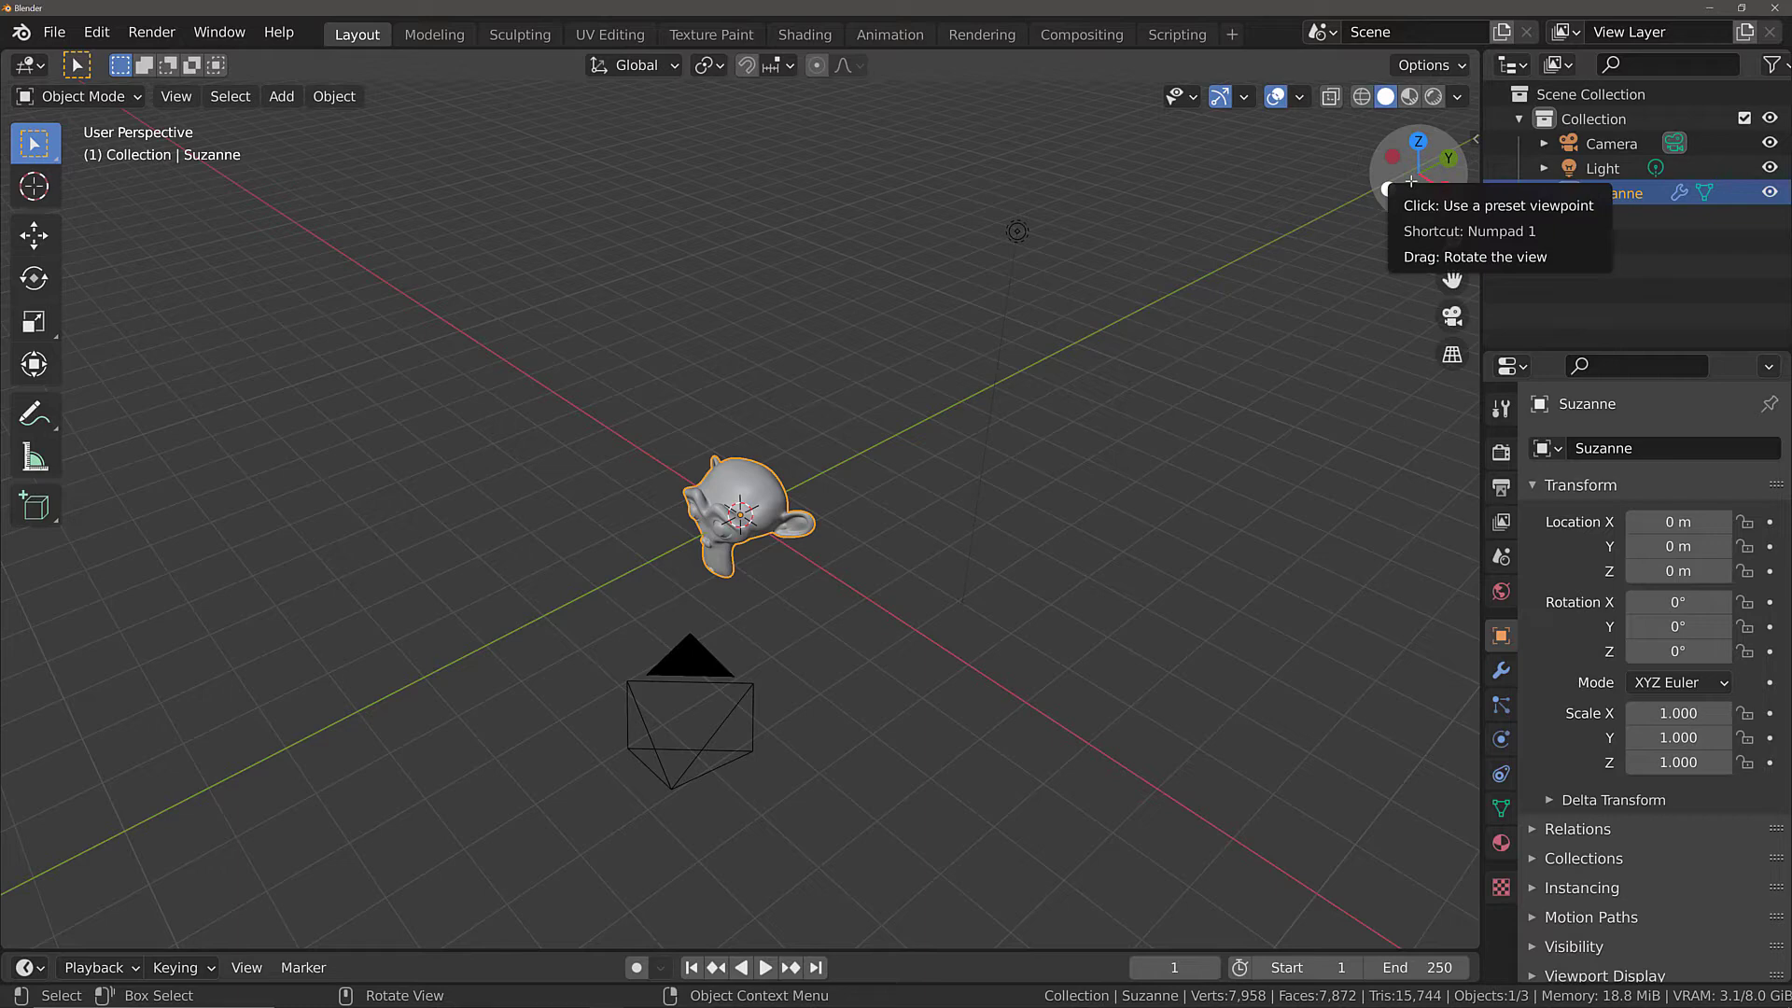
Keep orbiting around Suzanne until the view sits behind her, slightly up and right.
mouse_move(1412, 181)
mouse_down()
mouse_move(1773, 194)
mouse_move(1418, 175)
mouse_up()
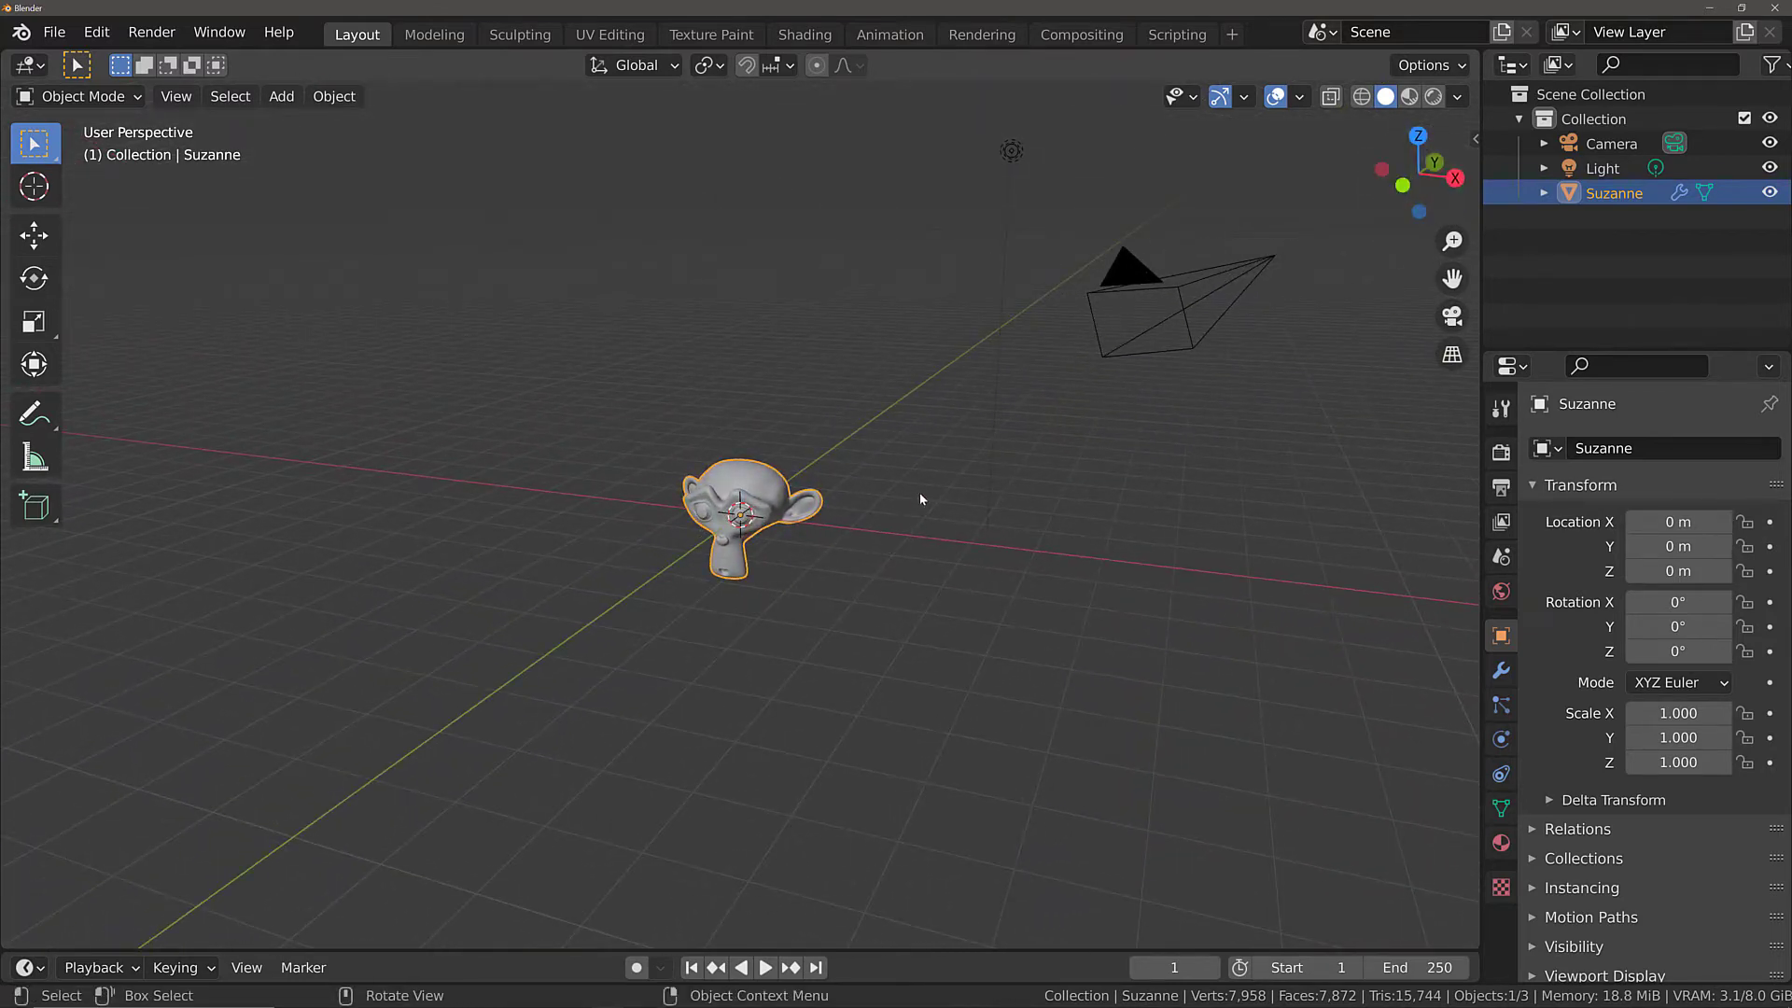
mouse_move(929, 493)
middle_down()
mouse_move(870, 495)
mouse_move(871, 563)
mouse_move(908, 482)
mouse_move(829, 515)
mouse_move(947, 501)
middle_up()
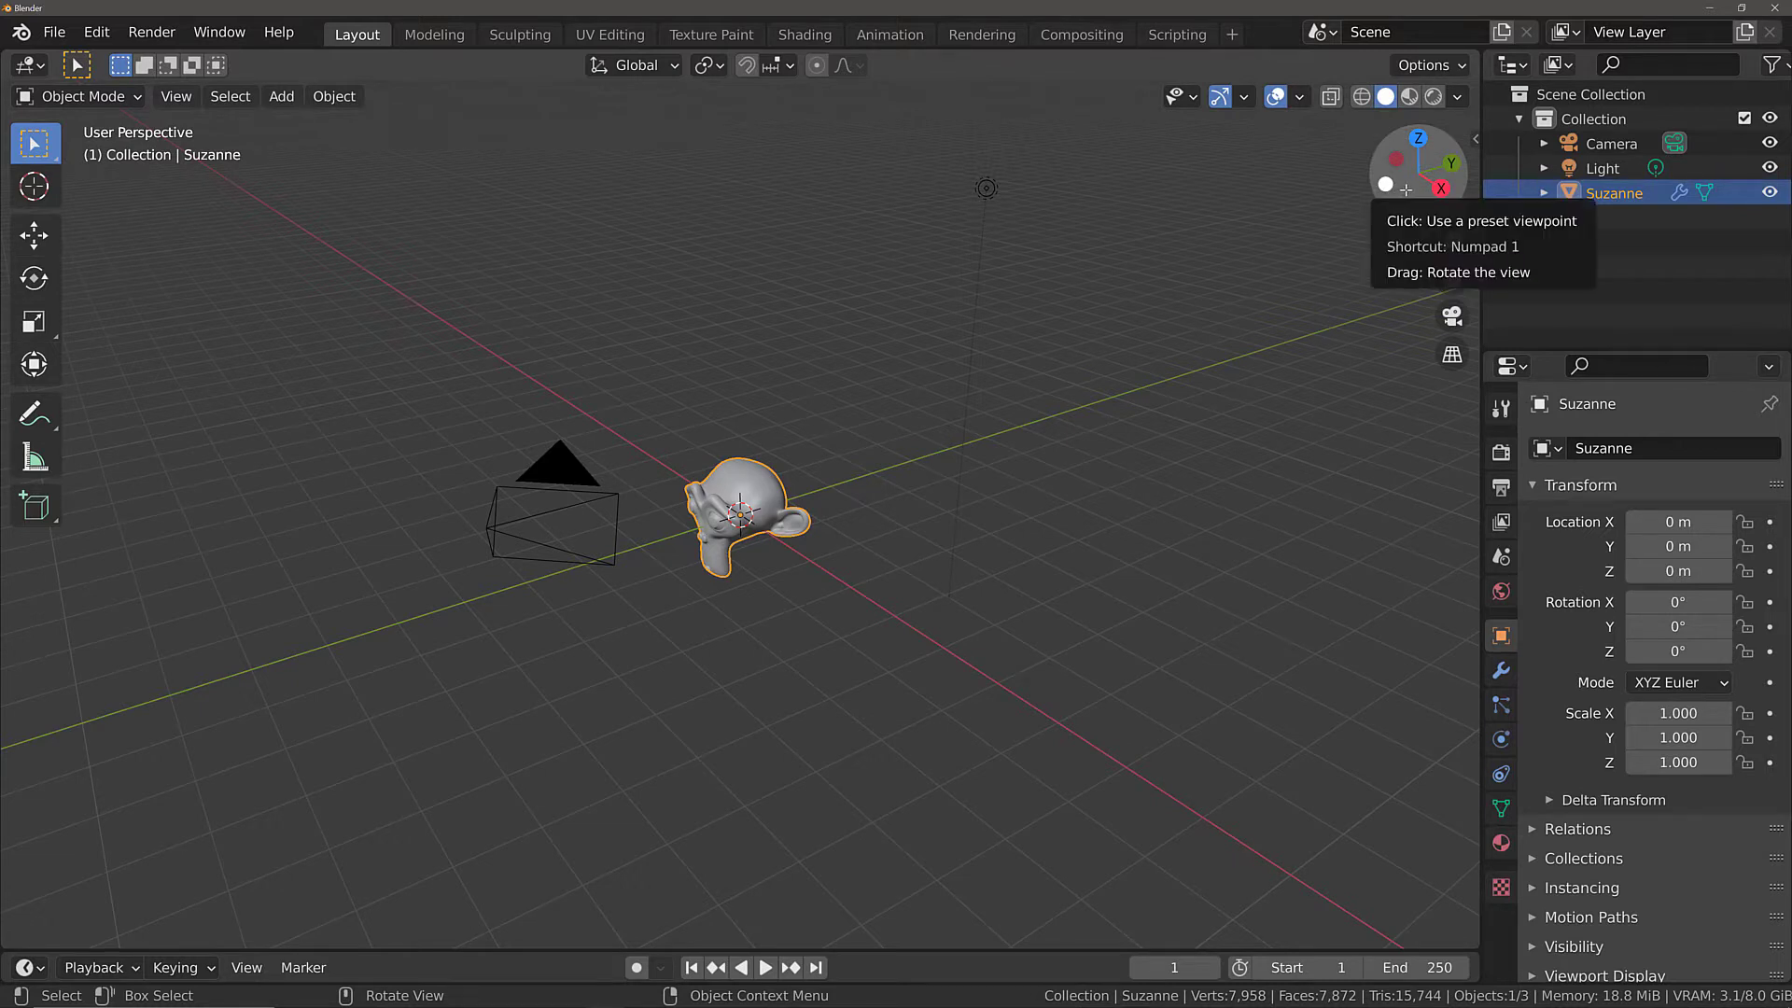
drag(1404, 189, 1266, 313)
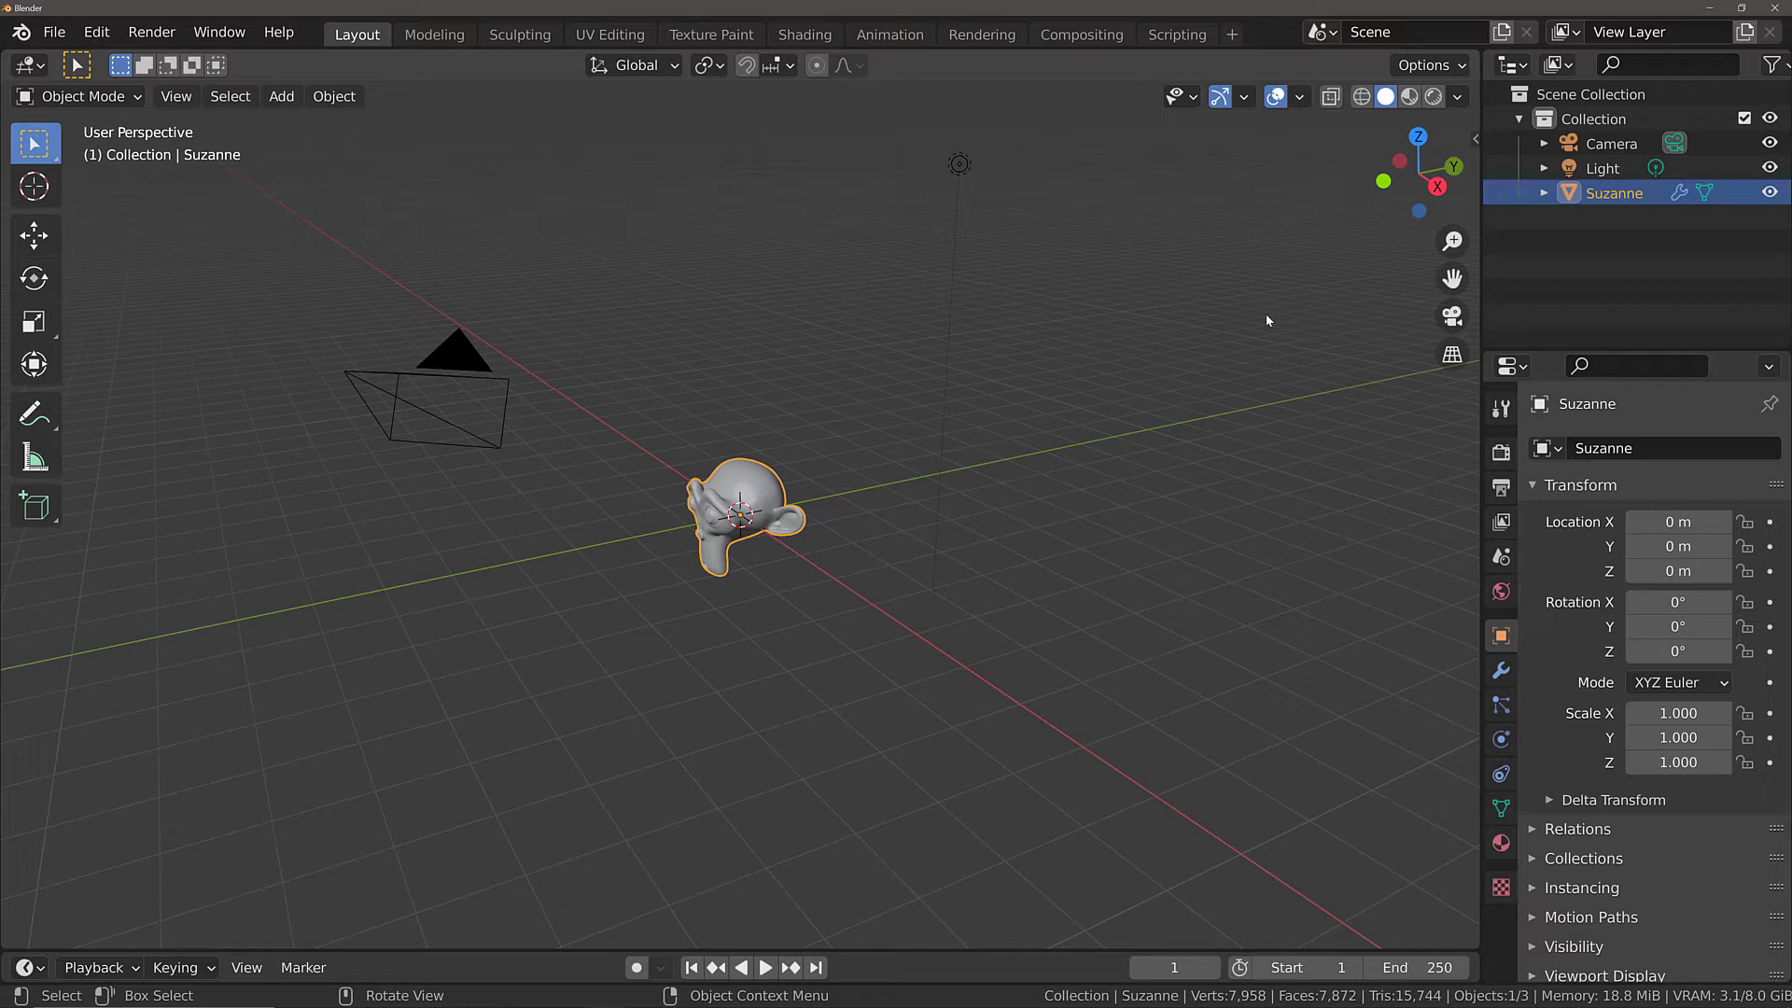
Zoom in close on Suzanne with the wheel, then back out until the scene appears small.
scroll(1265, 320, up, 6)
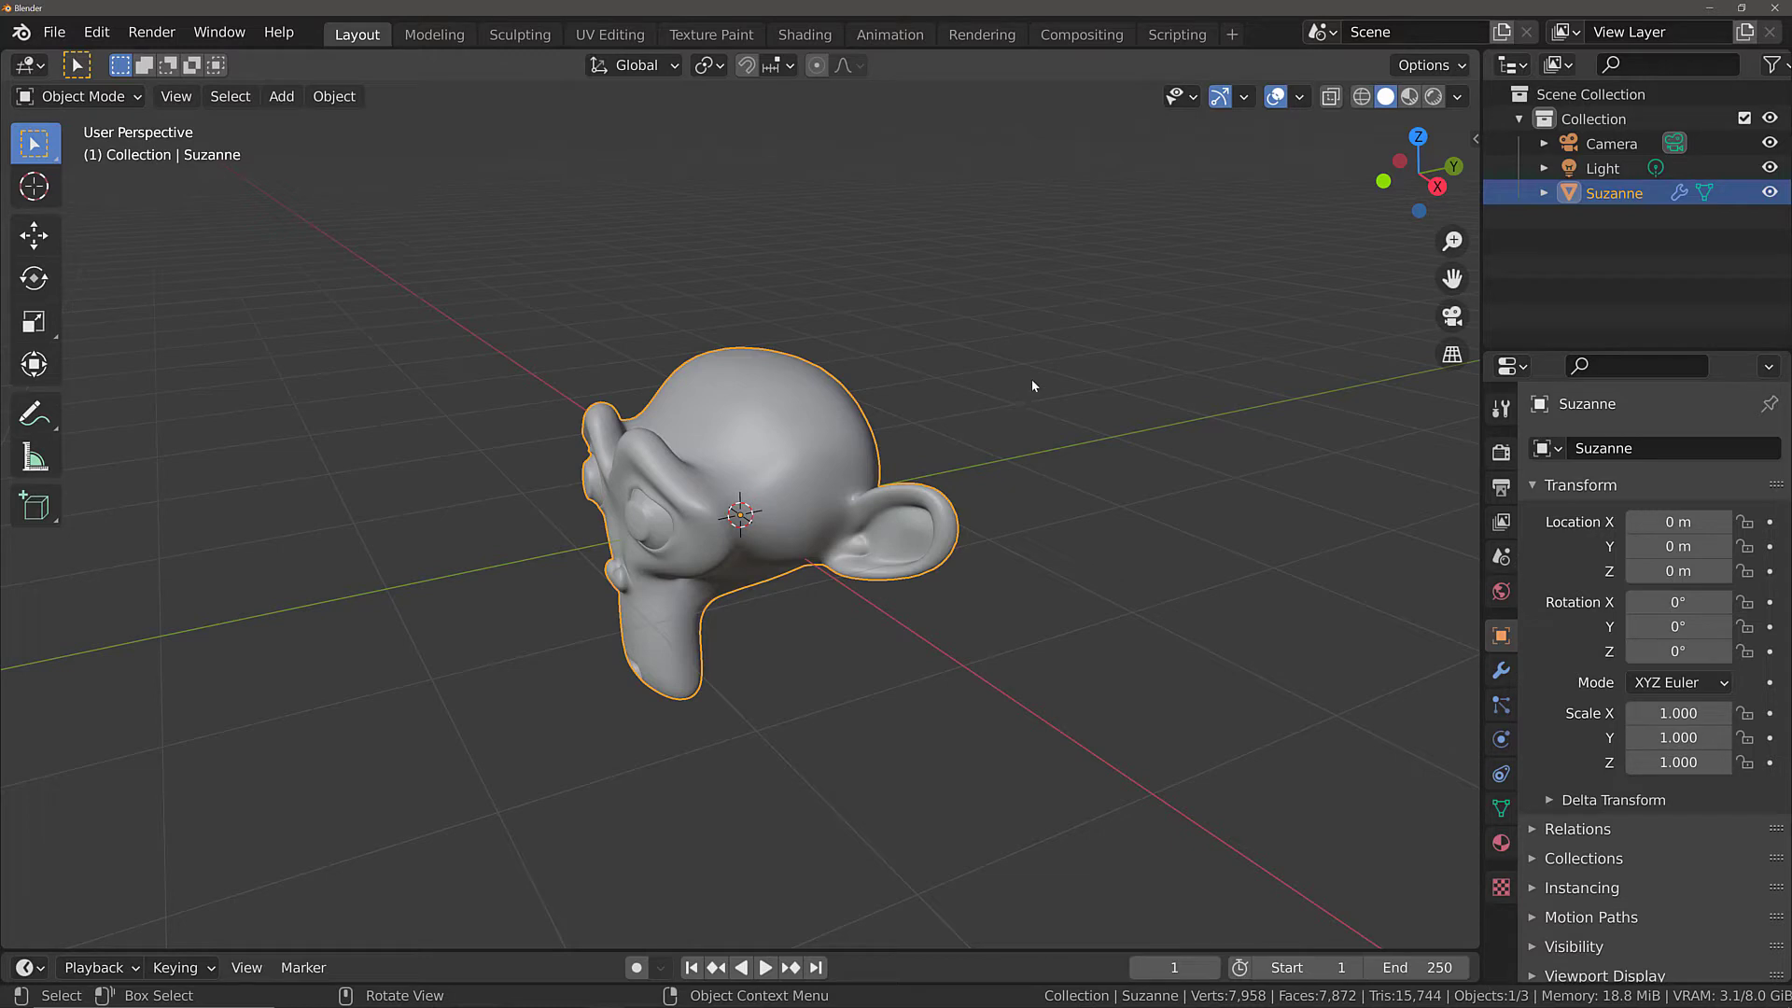
scroll(1032, 383, down, 9)
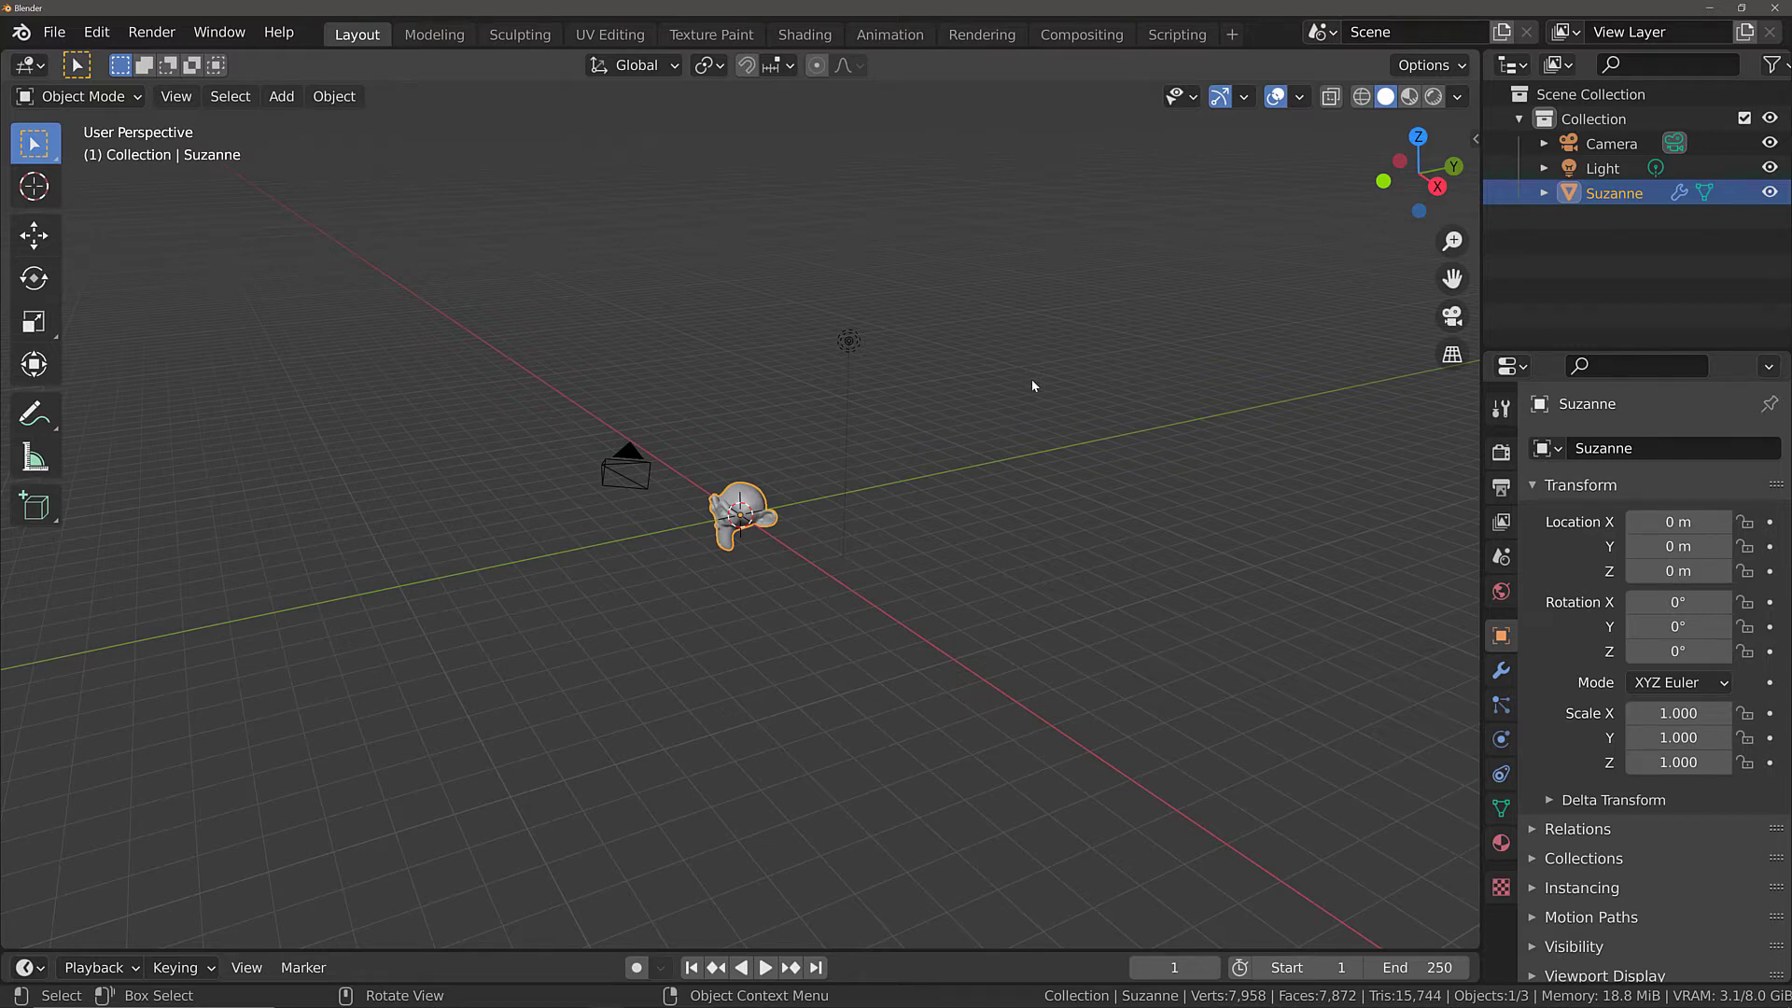
Zoom in on Suzanne with Ctrl-drag and the wheel, then zoom out slightly with the magnifier gizmo.
key(ctrl)
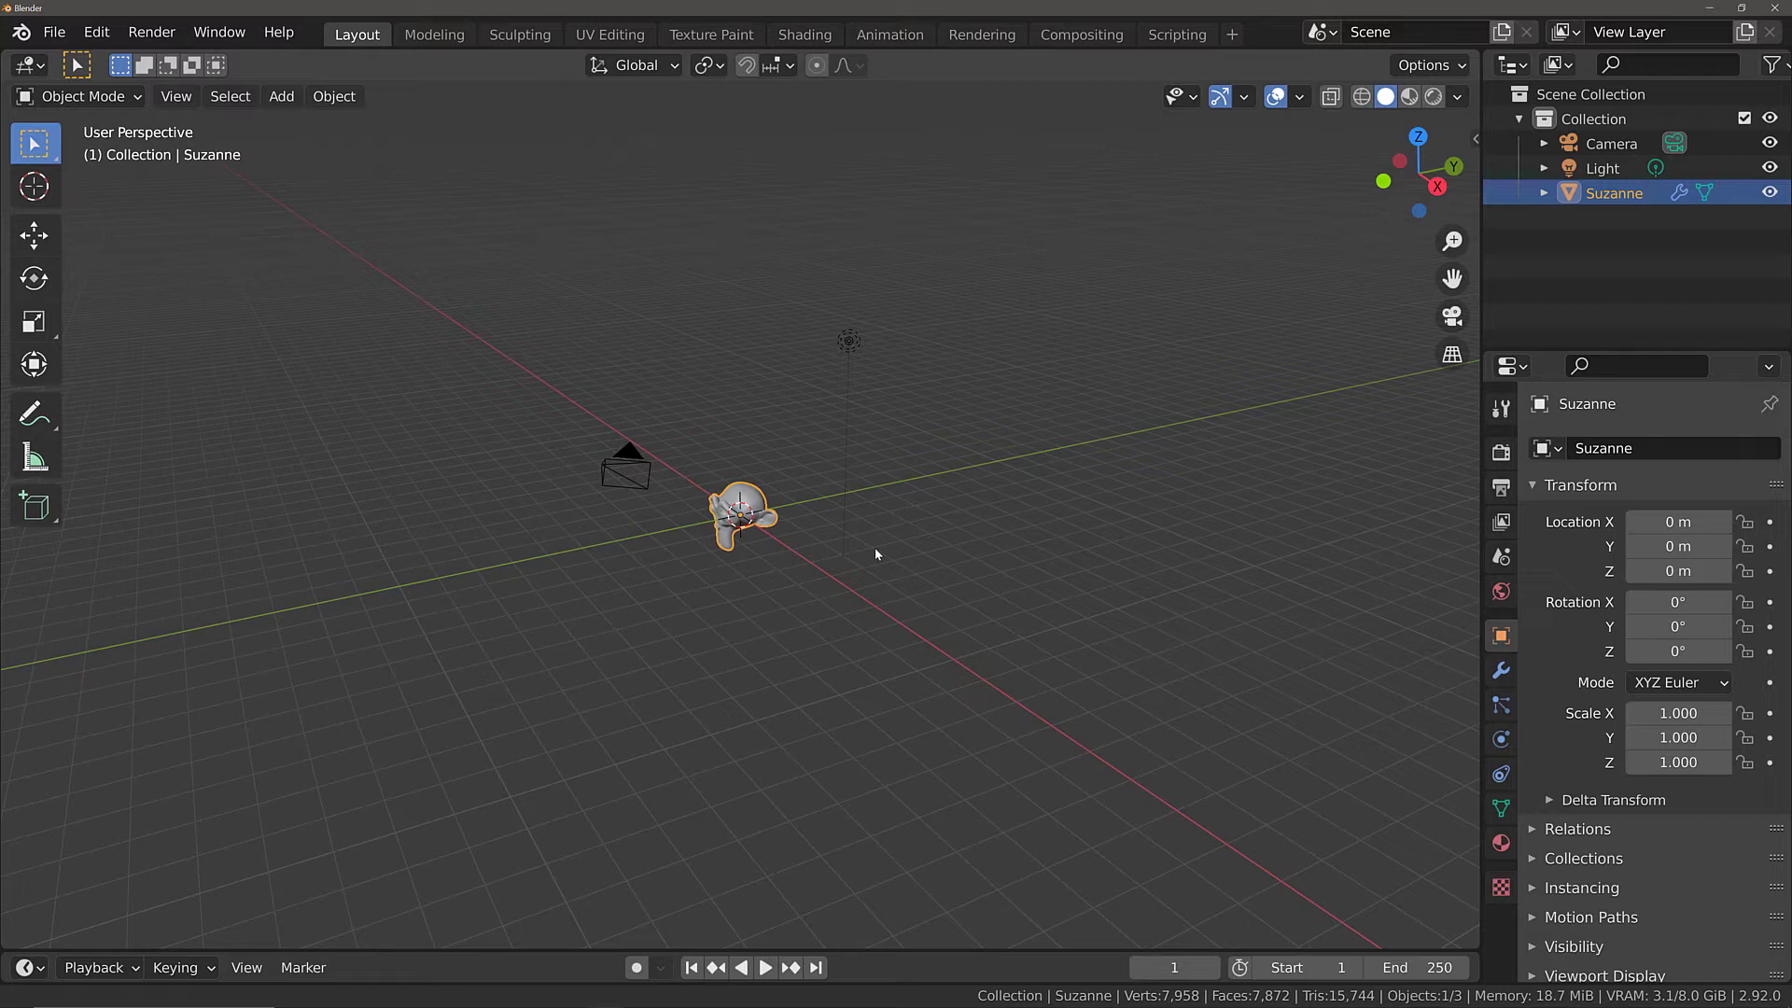
ctrl+middle_drag(875, 546, 900, 506)
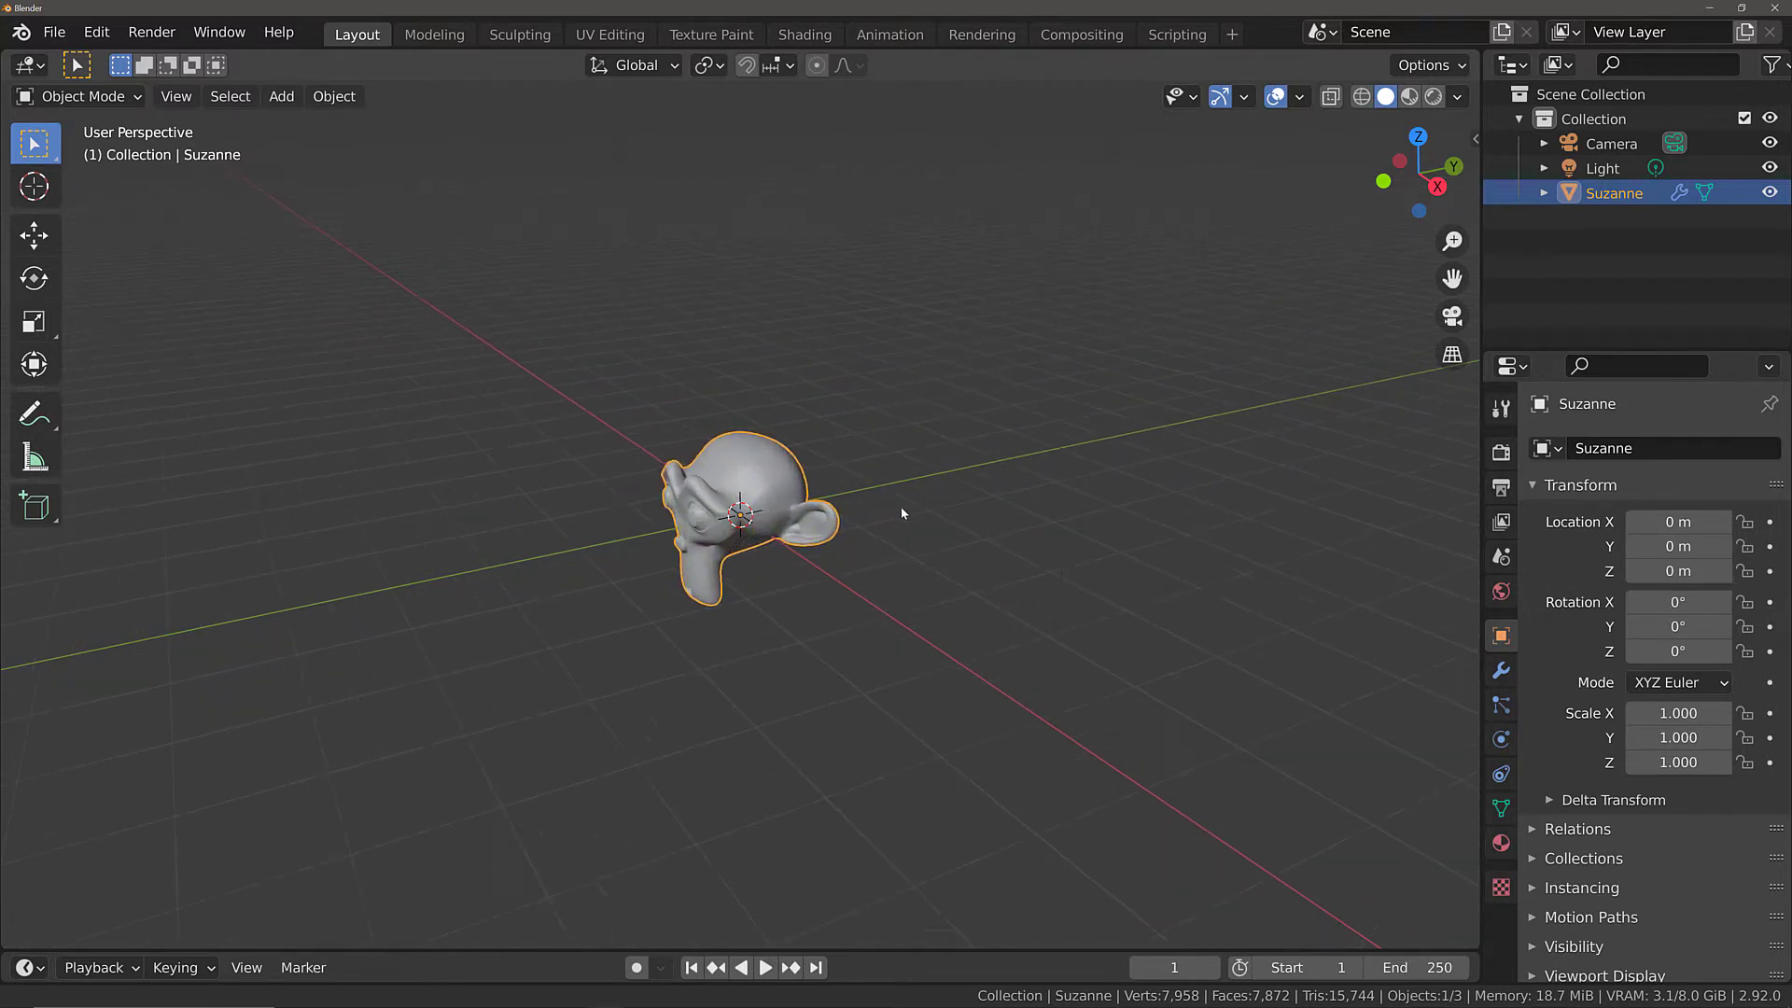
scroll(899, 506, up, 6)
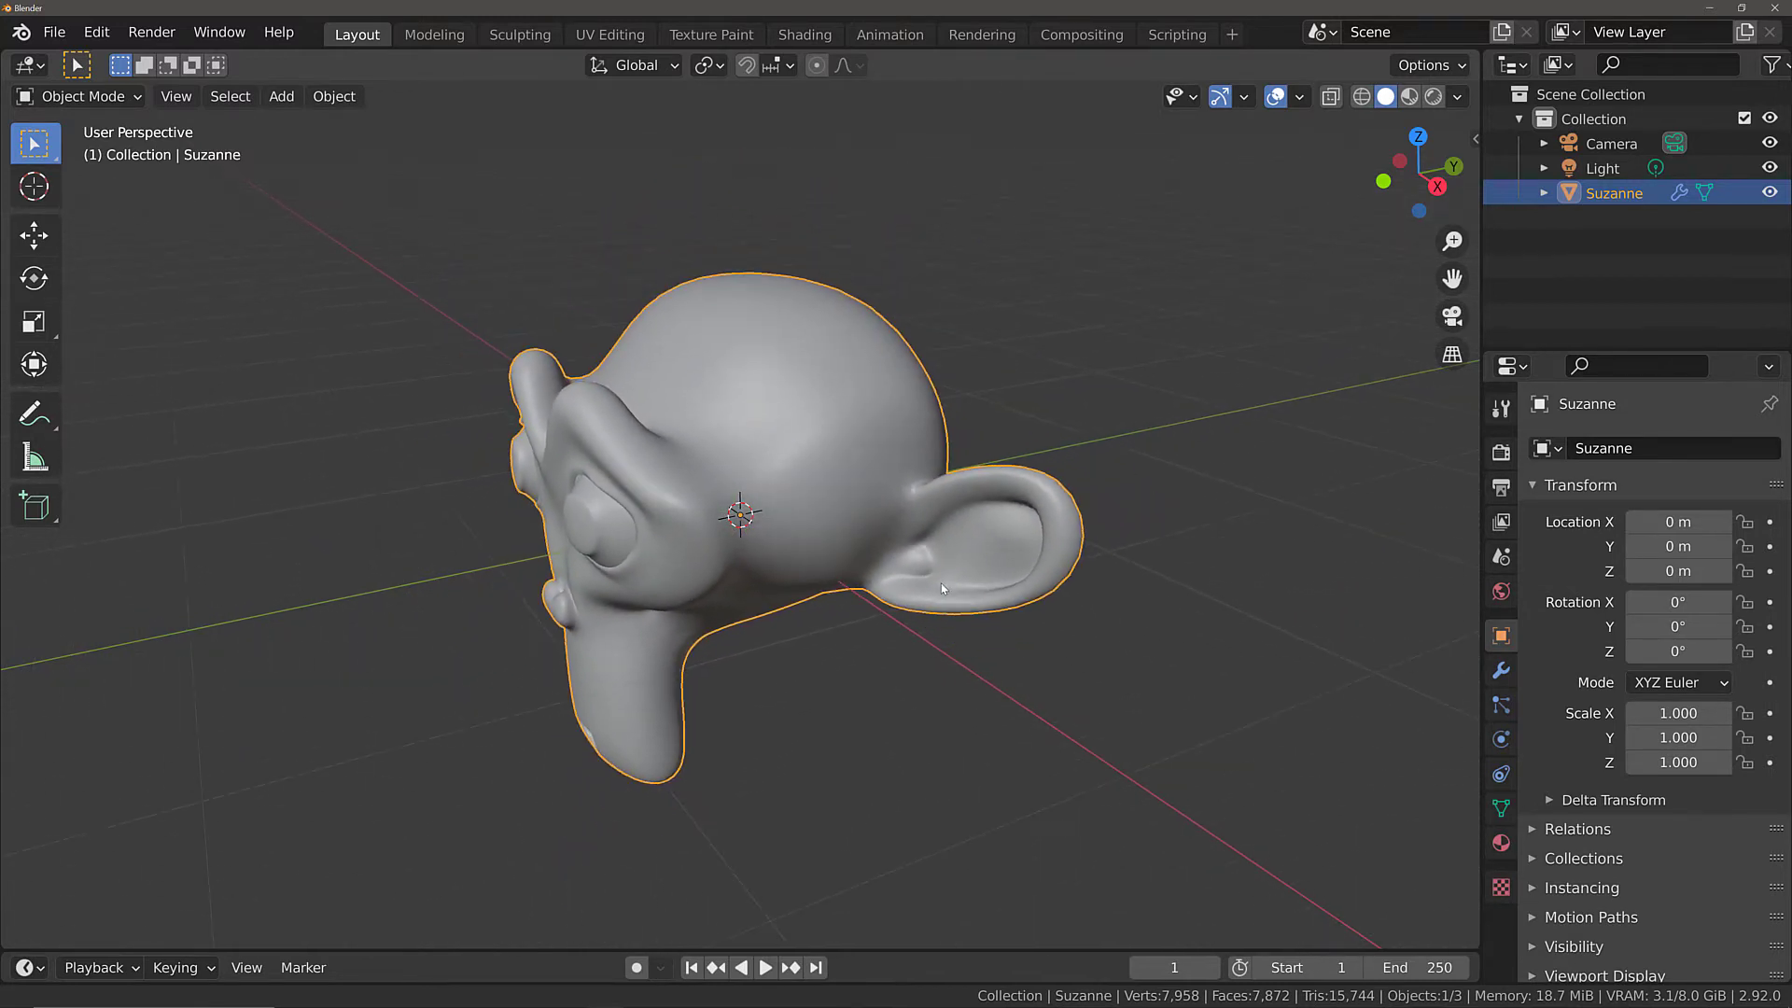
scroll(942, 586, down, 8)
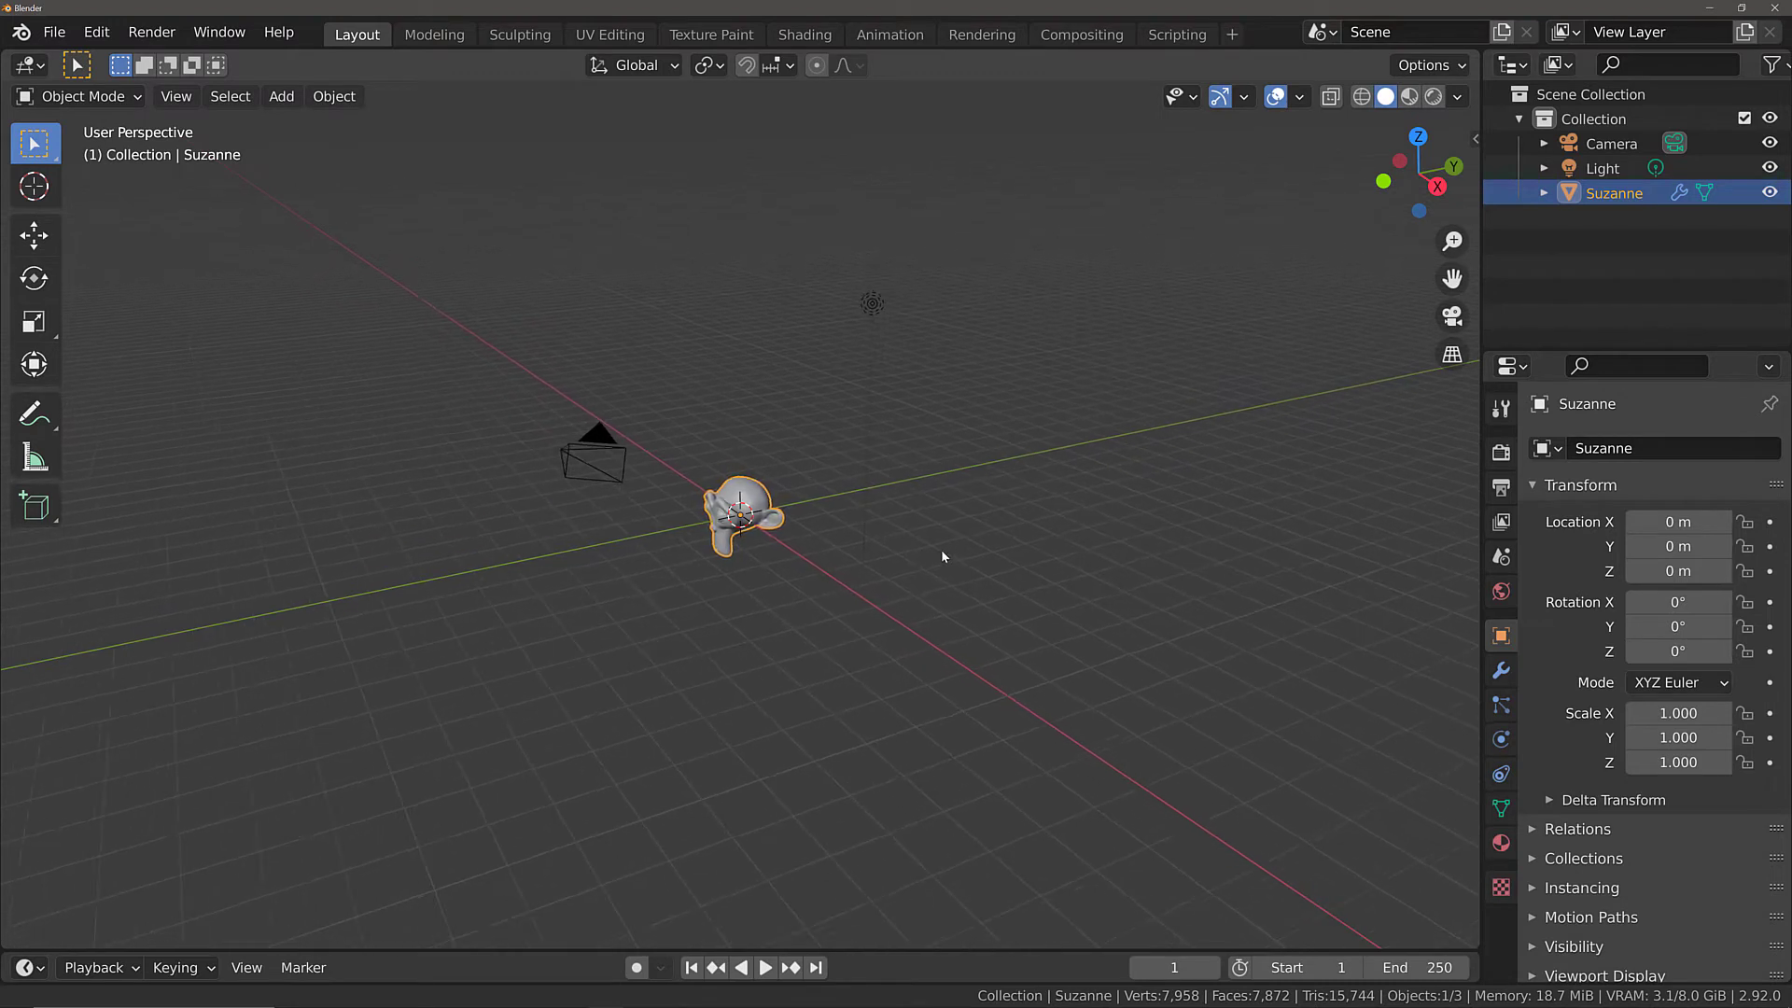
scroll(941, 549, down, 1)
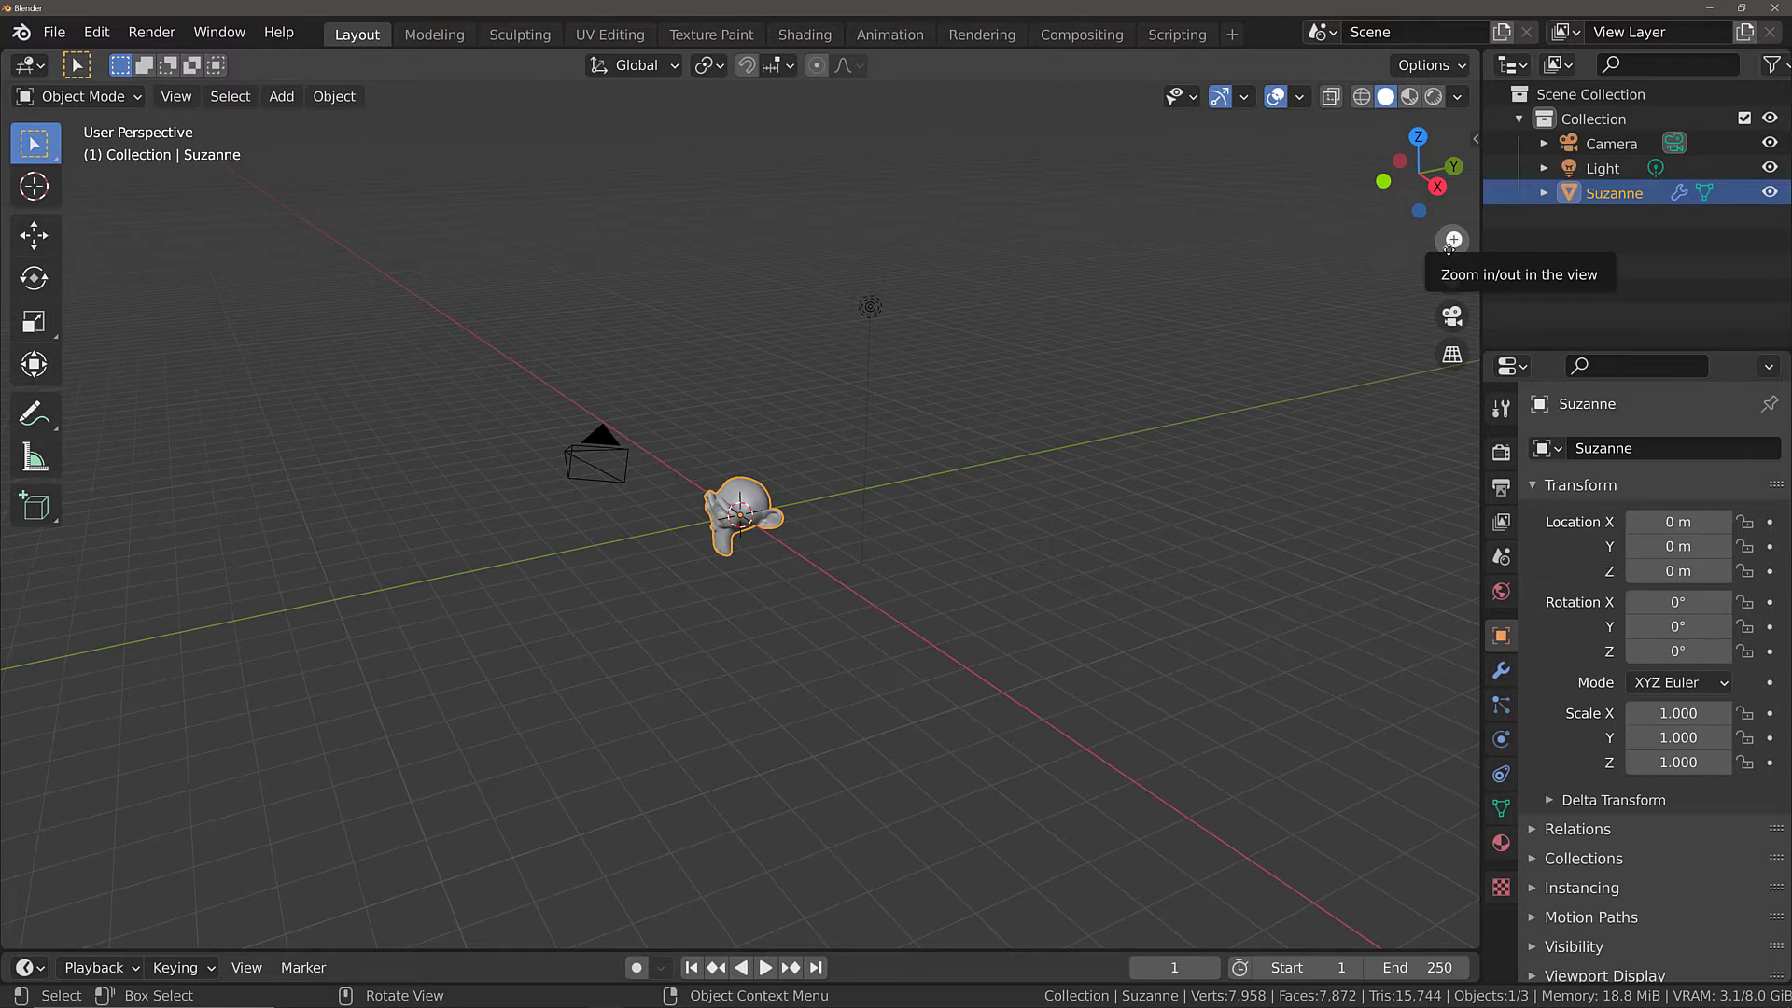
drag(1452, 240, 1452, 240)
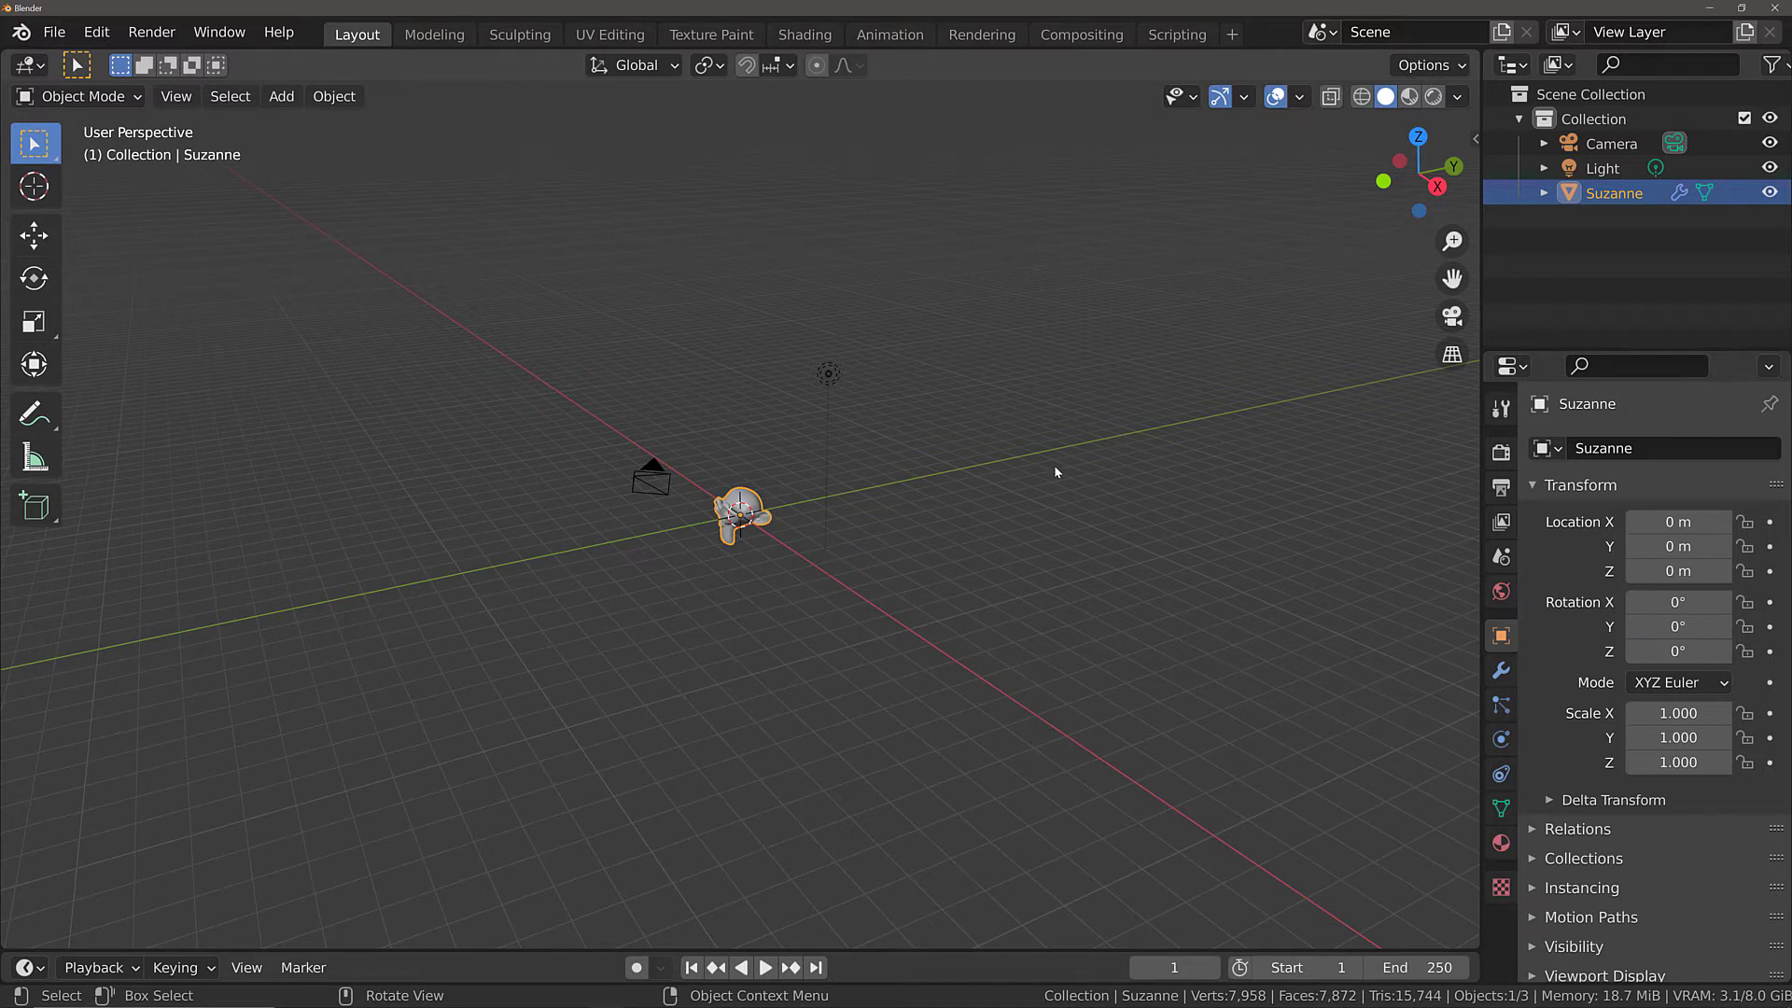
Pan the view with Shift-drag so the whole scene sits a little lower.
key(shift)
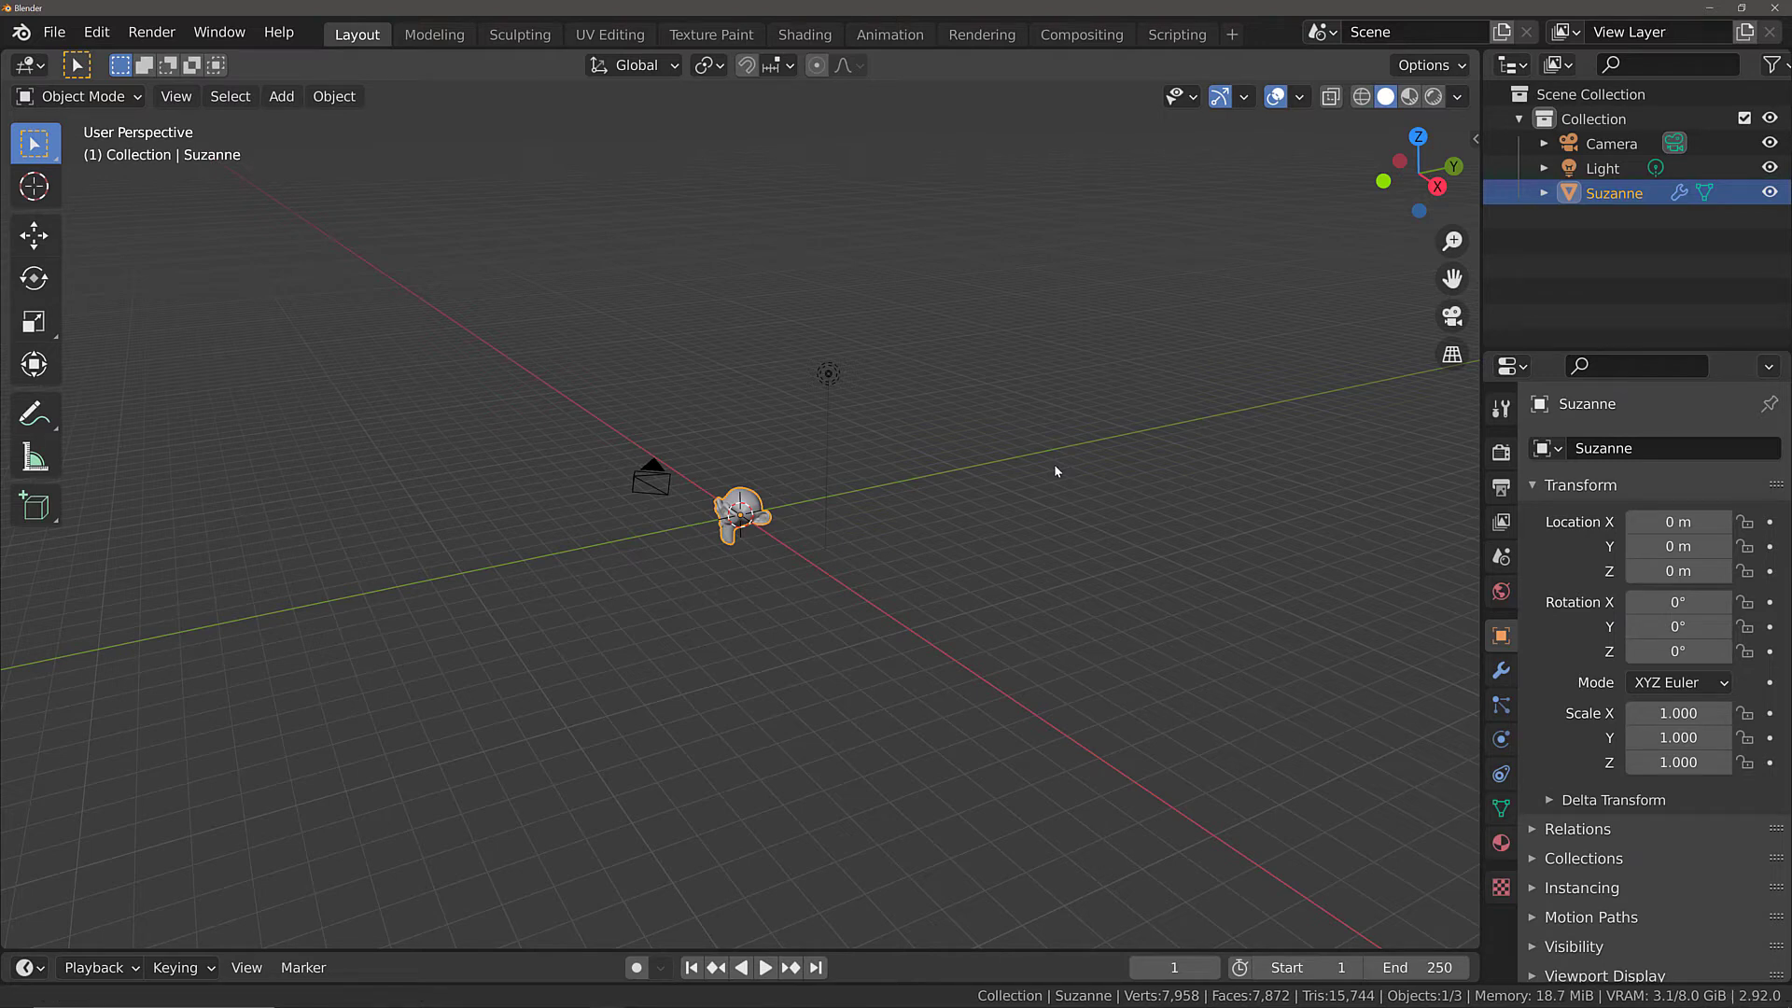
shift+middle_drag(1055, 470, 1034, 534)
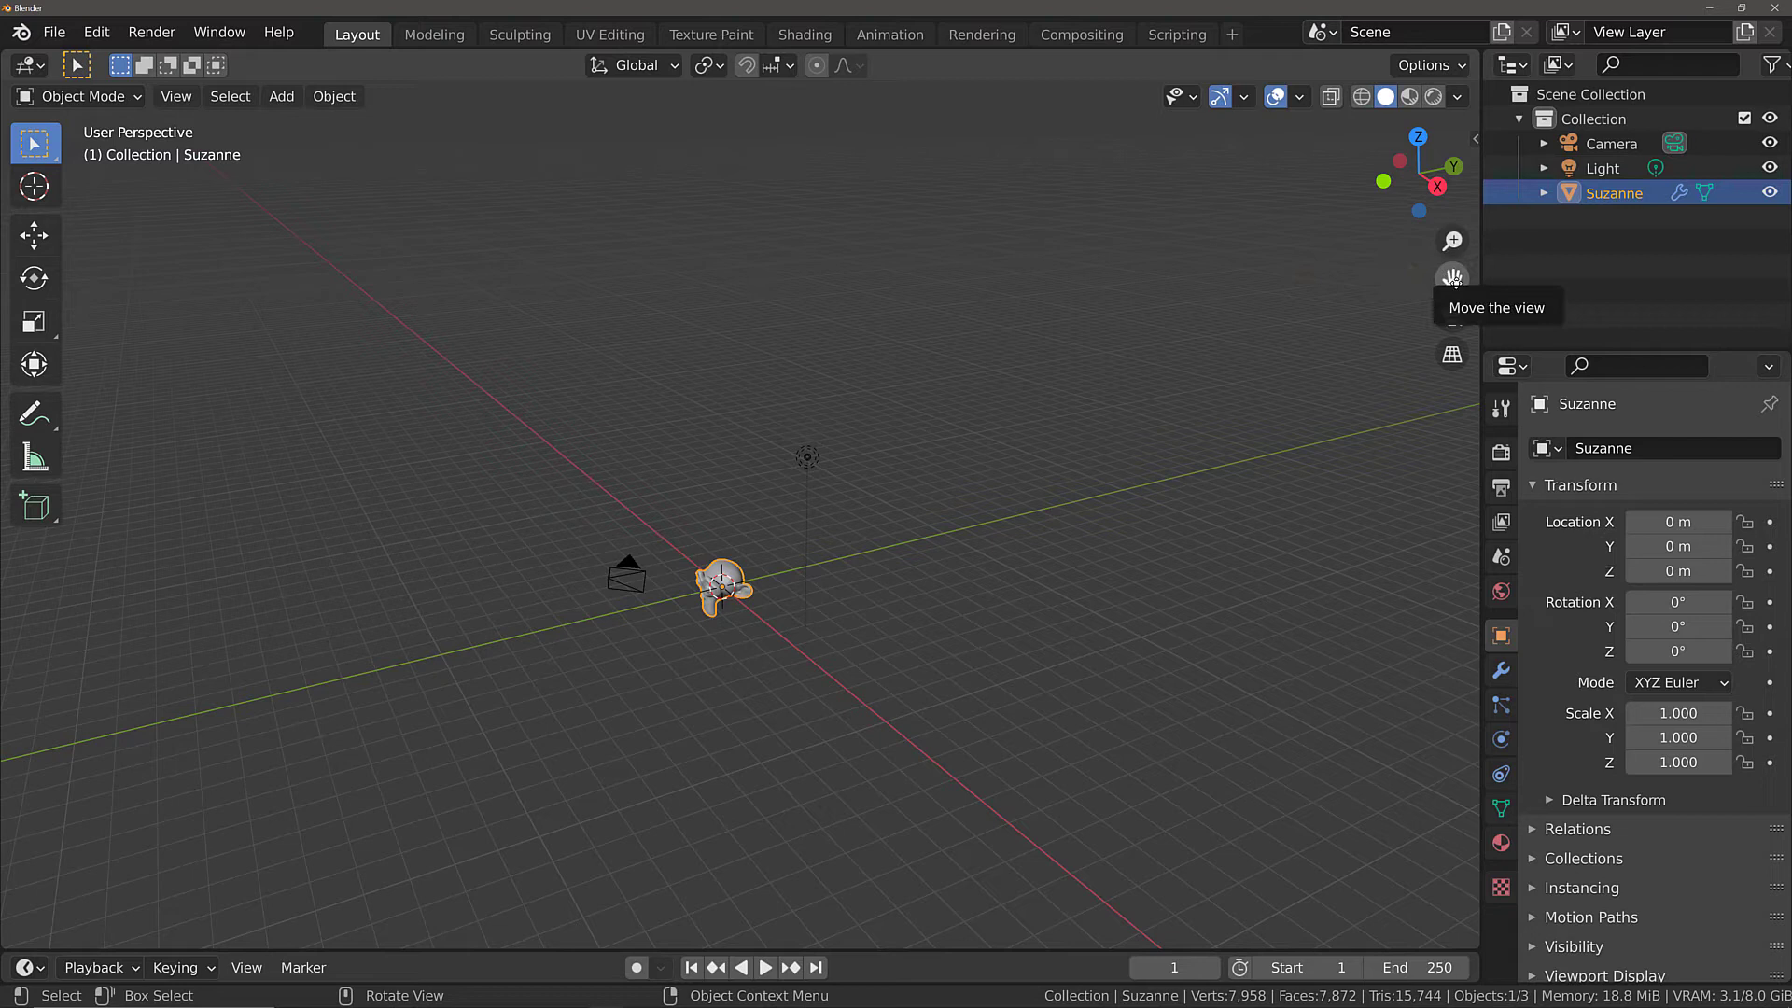
Pan with the hand gizmo so Suzanne moves slightly back up toward the centre.
drag(1453, 278, 1303, 347)
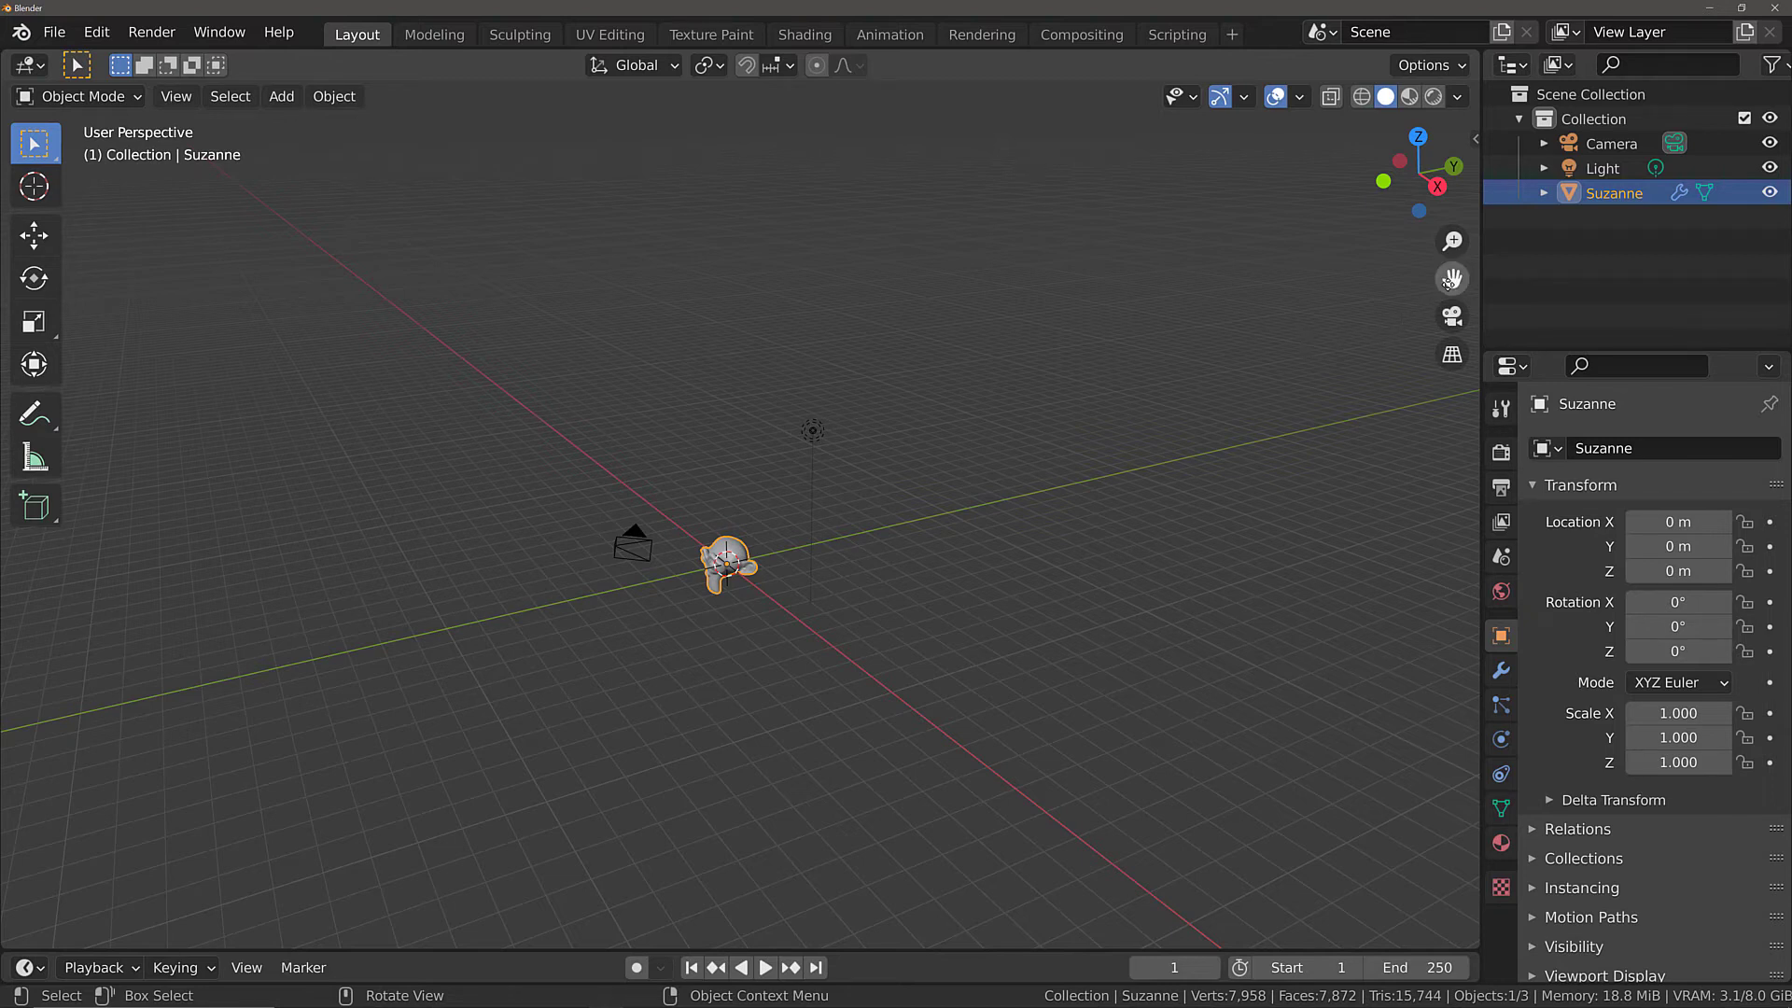
Slide Suzanne left, then zoom until Suzanne, the camera and the light are visible again.
drag(1450, 279, 1044, 284)
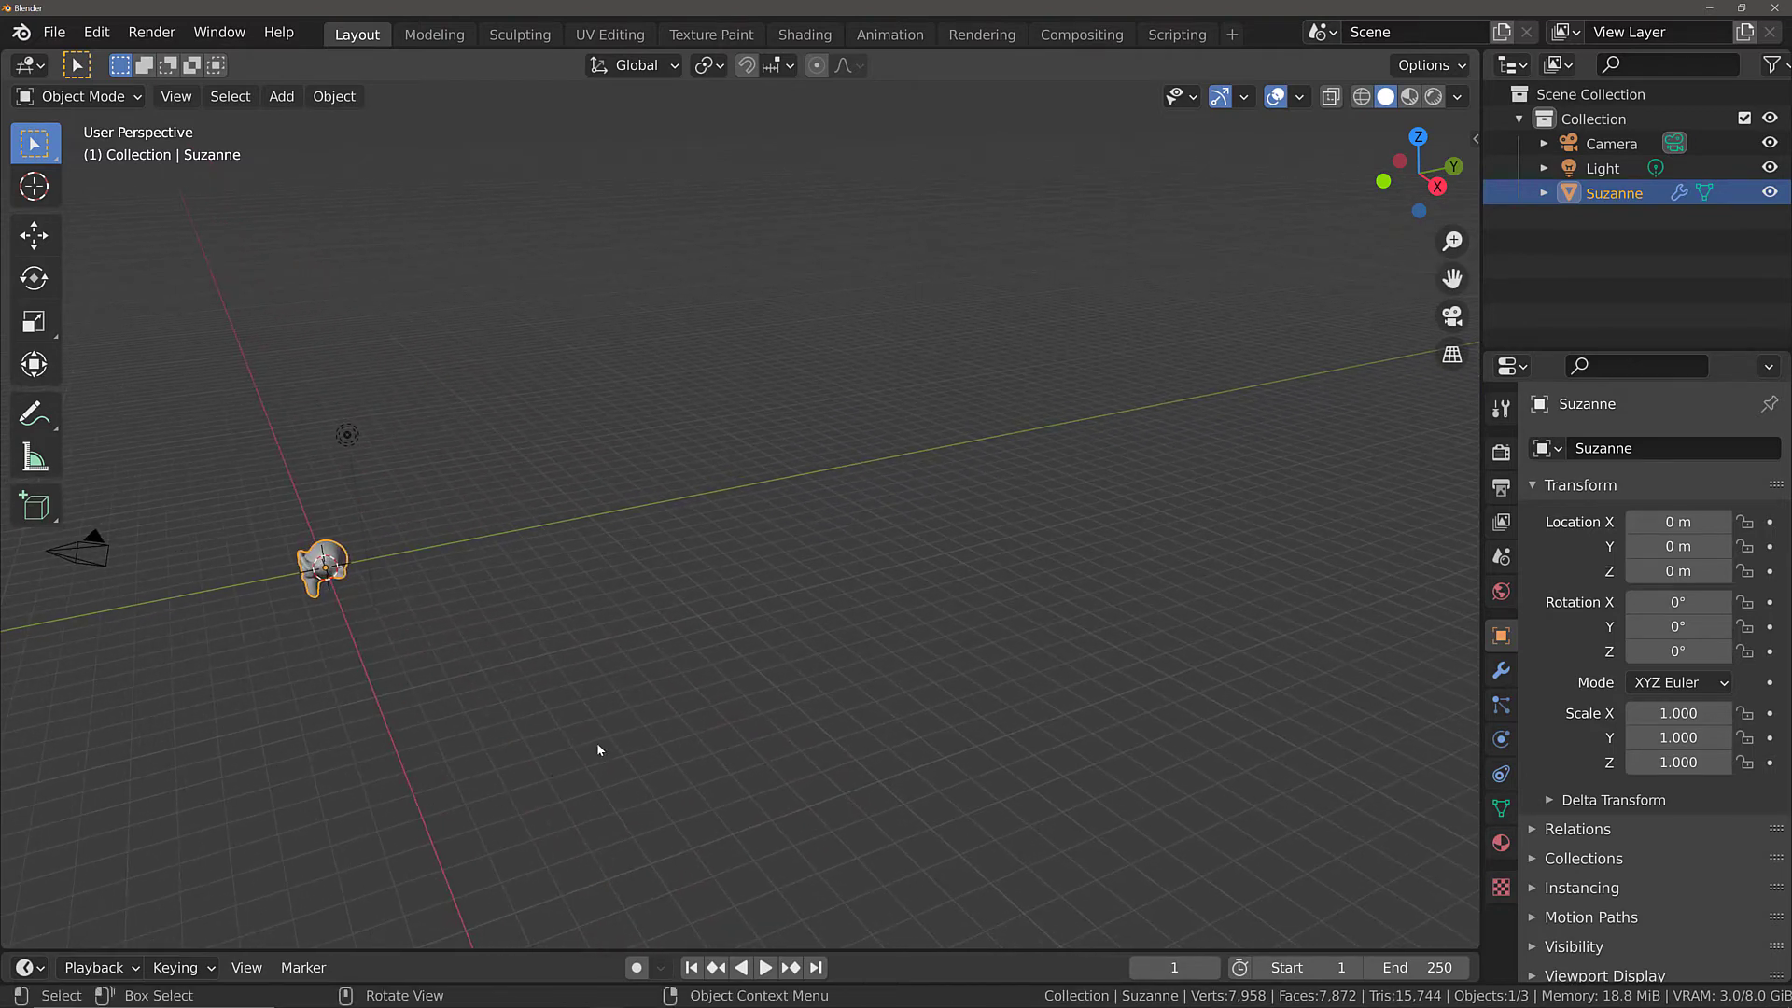
scroll(788, 594, up, 8)
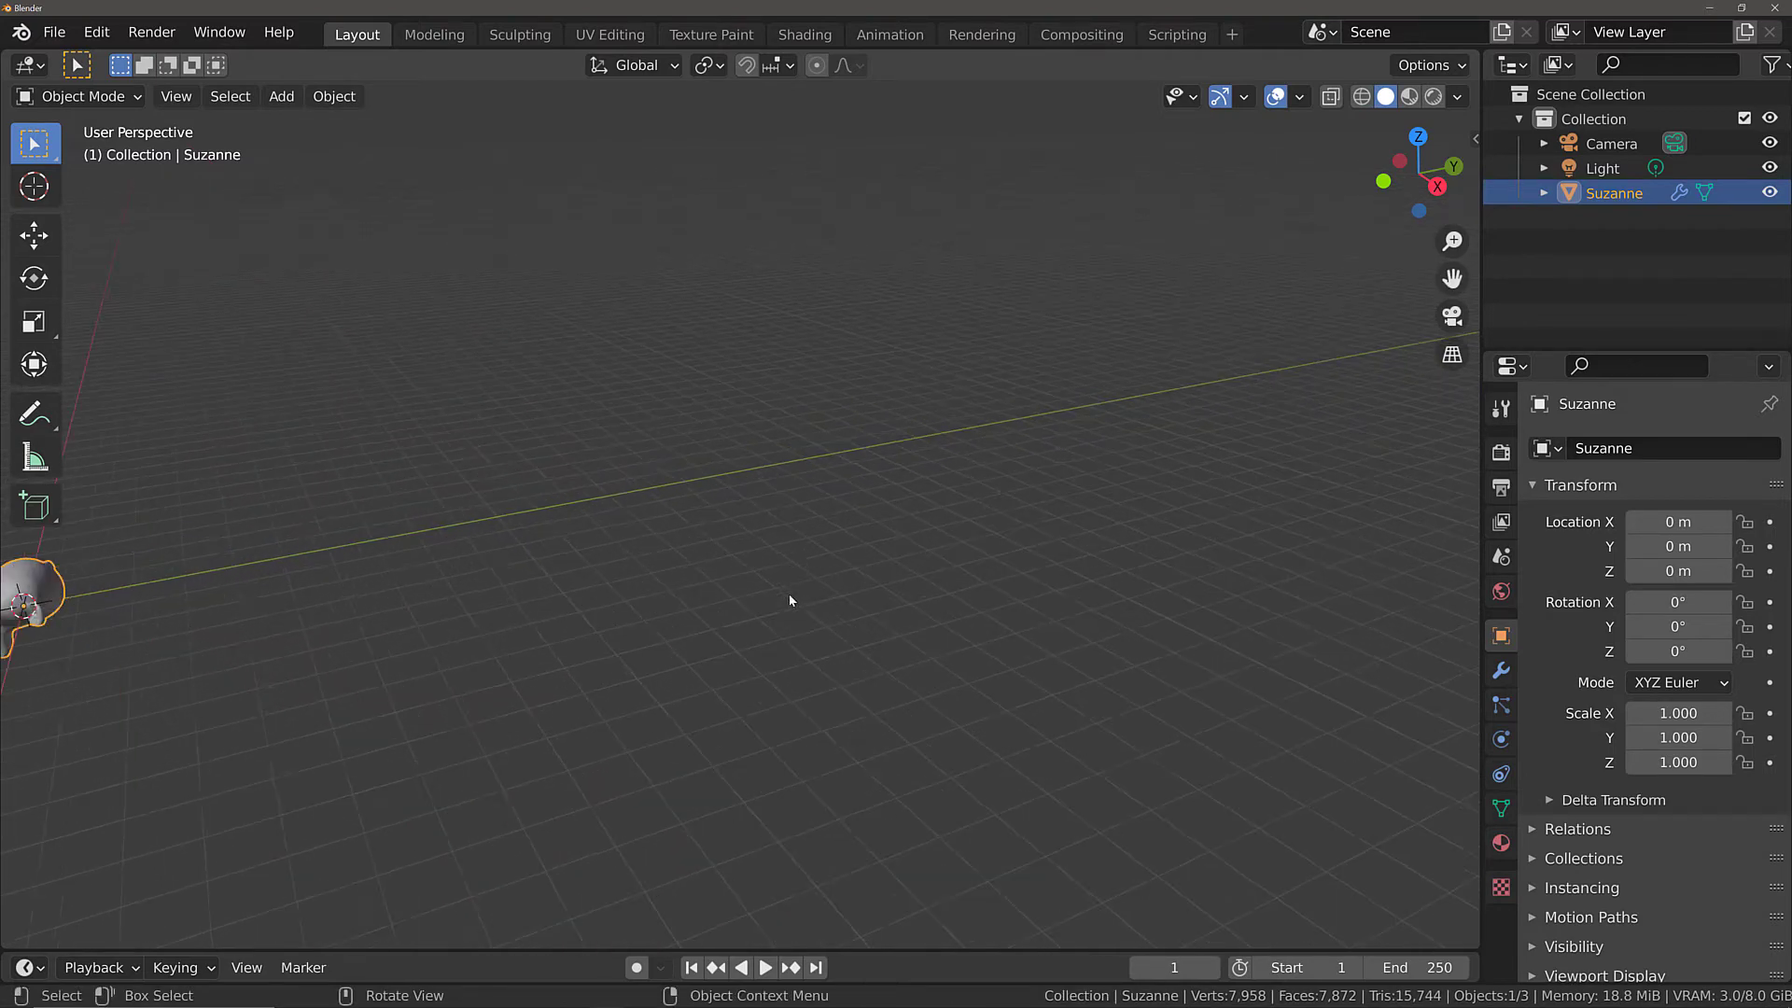
scroll(790, 600, up, 1)
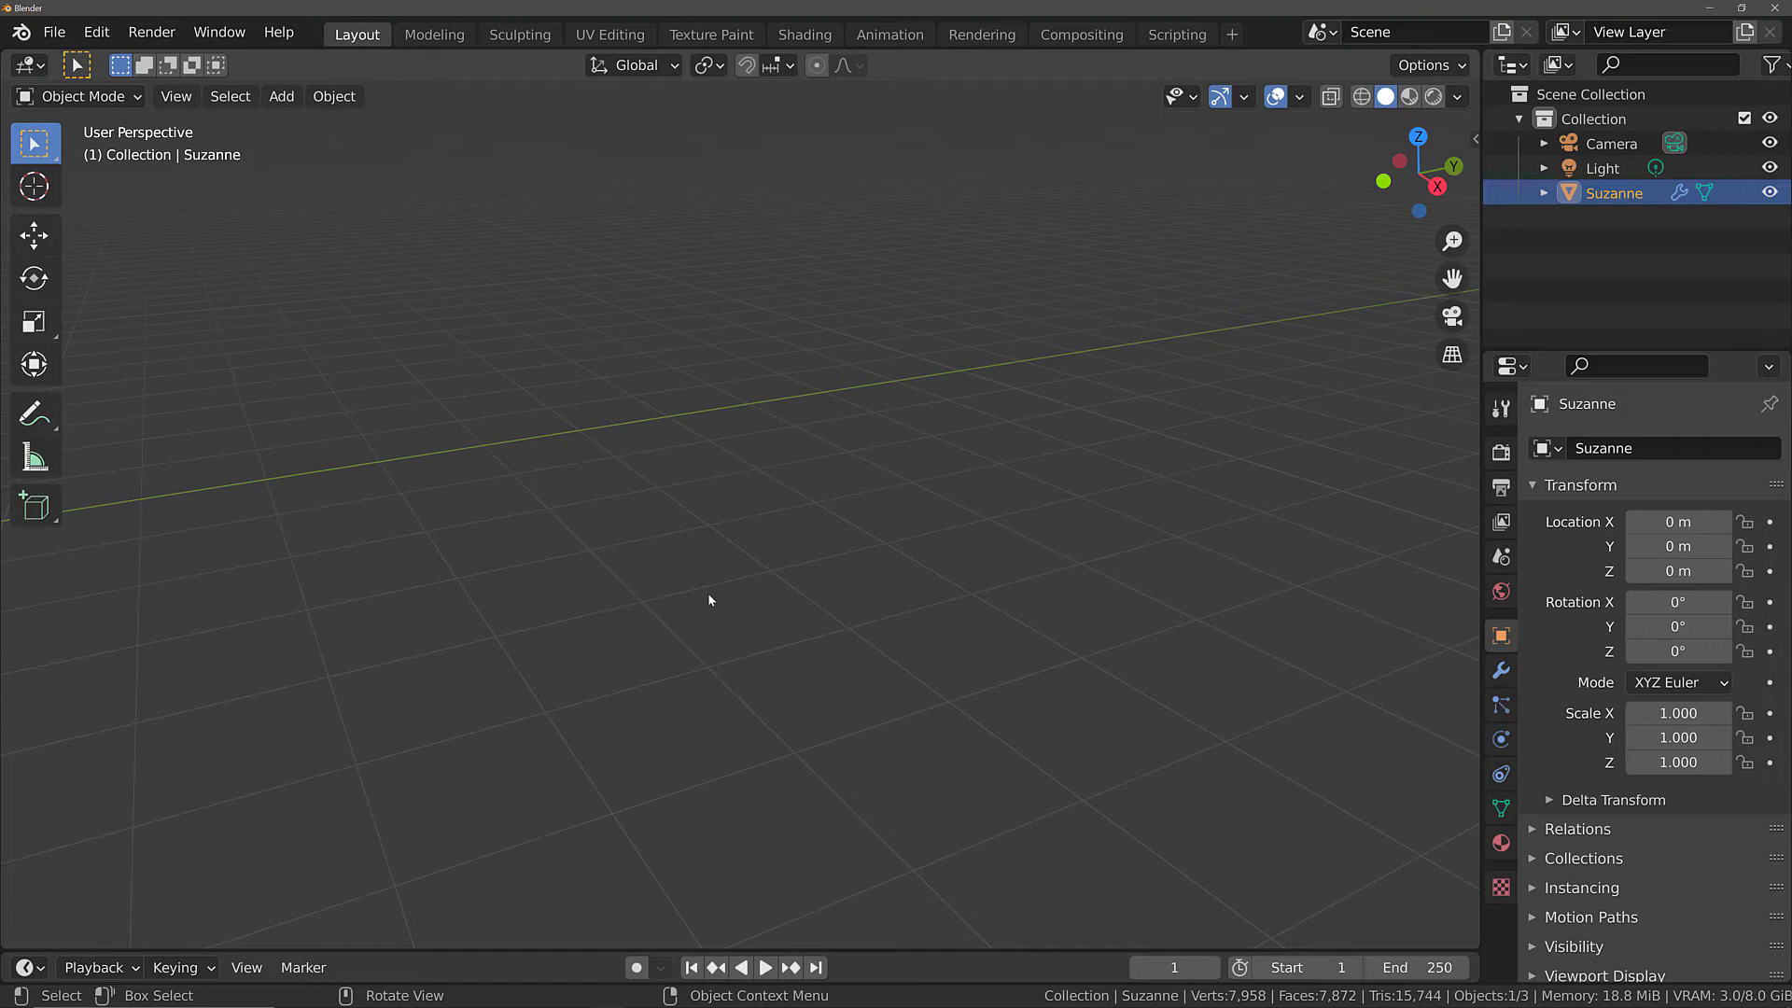
scroll(710, 600, down, 8)
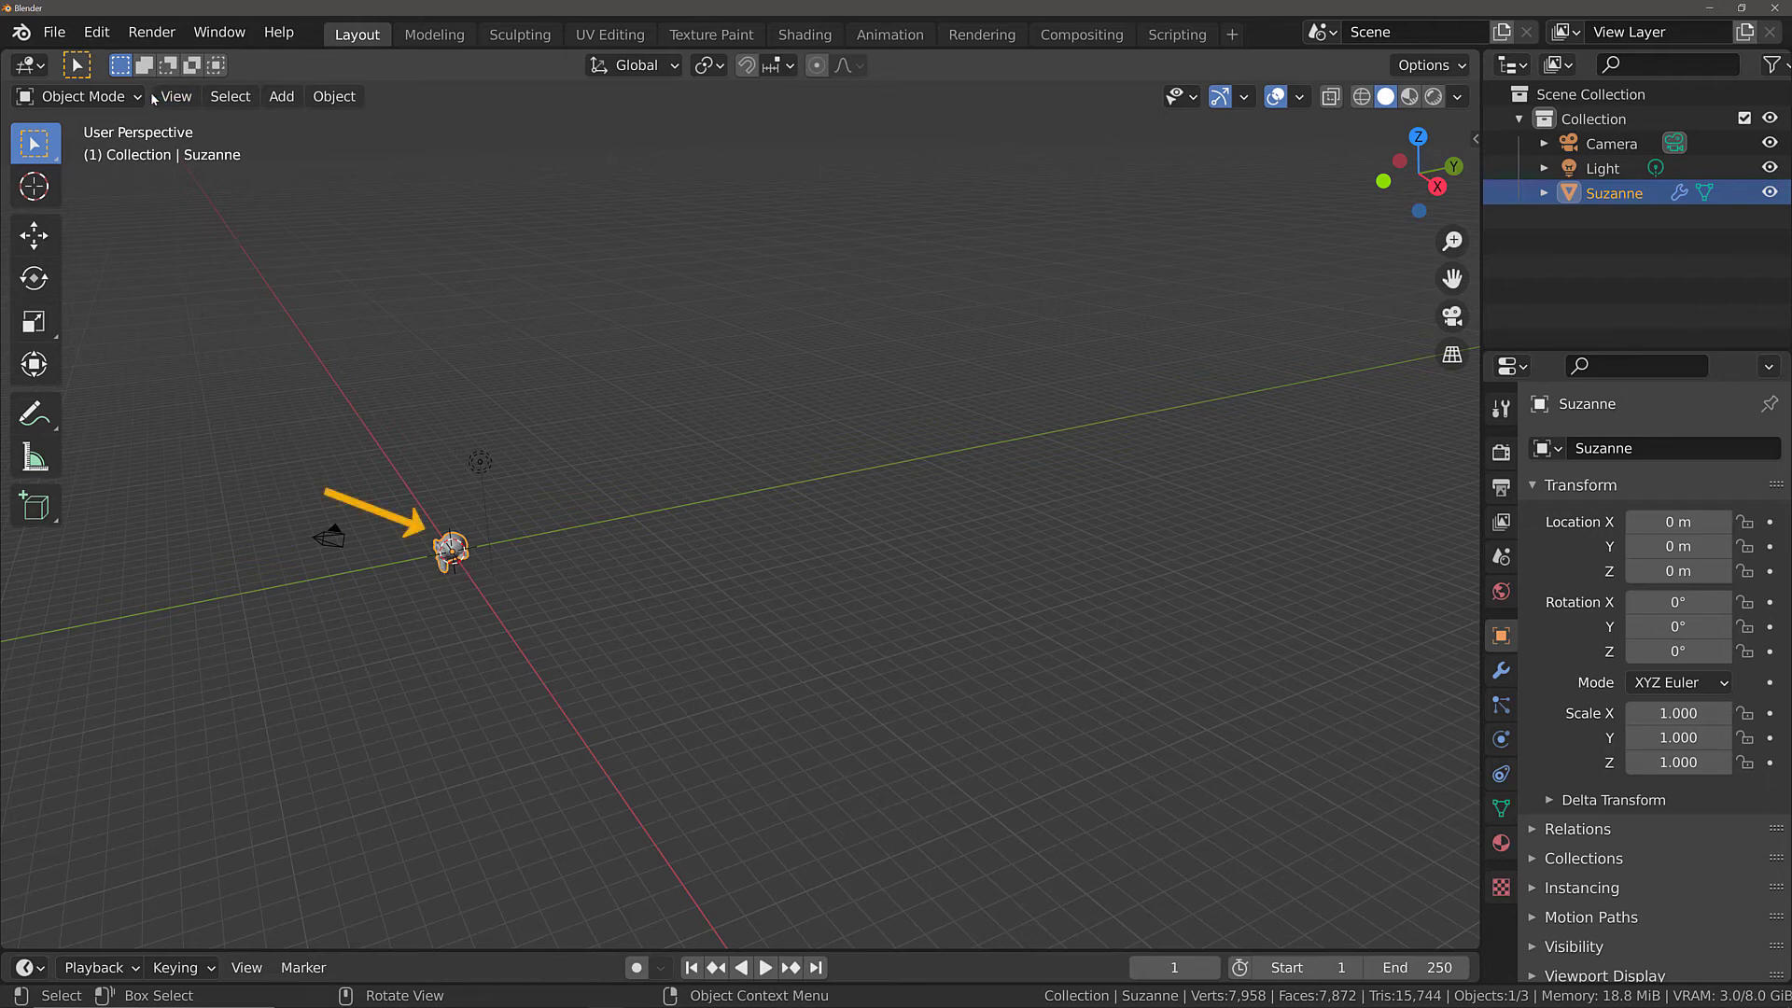
Frame Suzanne with View > Frame Selected, then orbit and zoom around her to inspect.
click(179, 99)
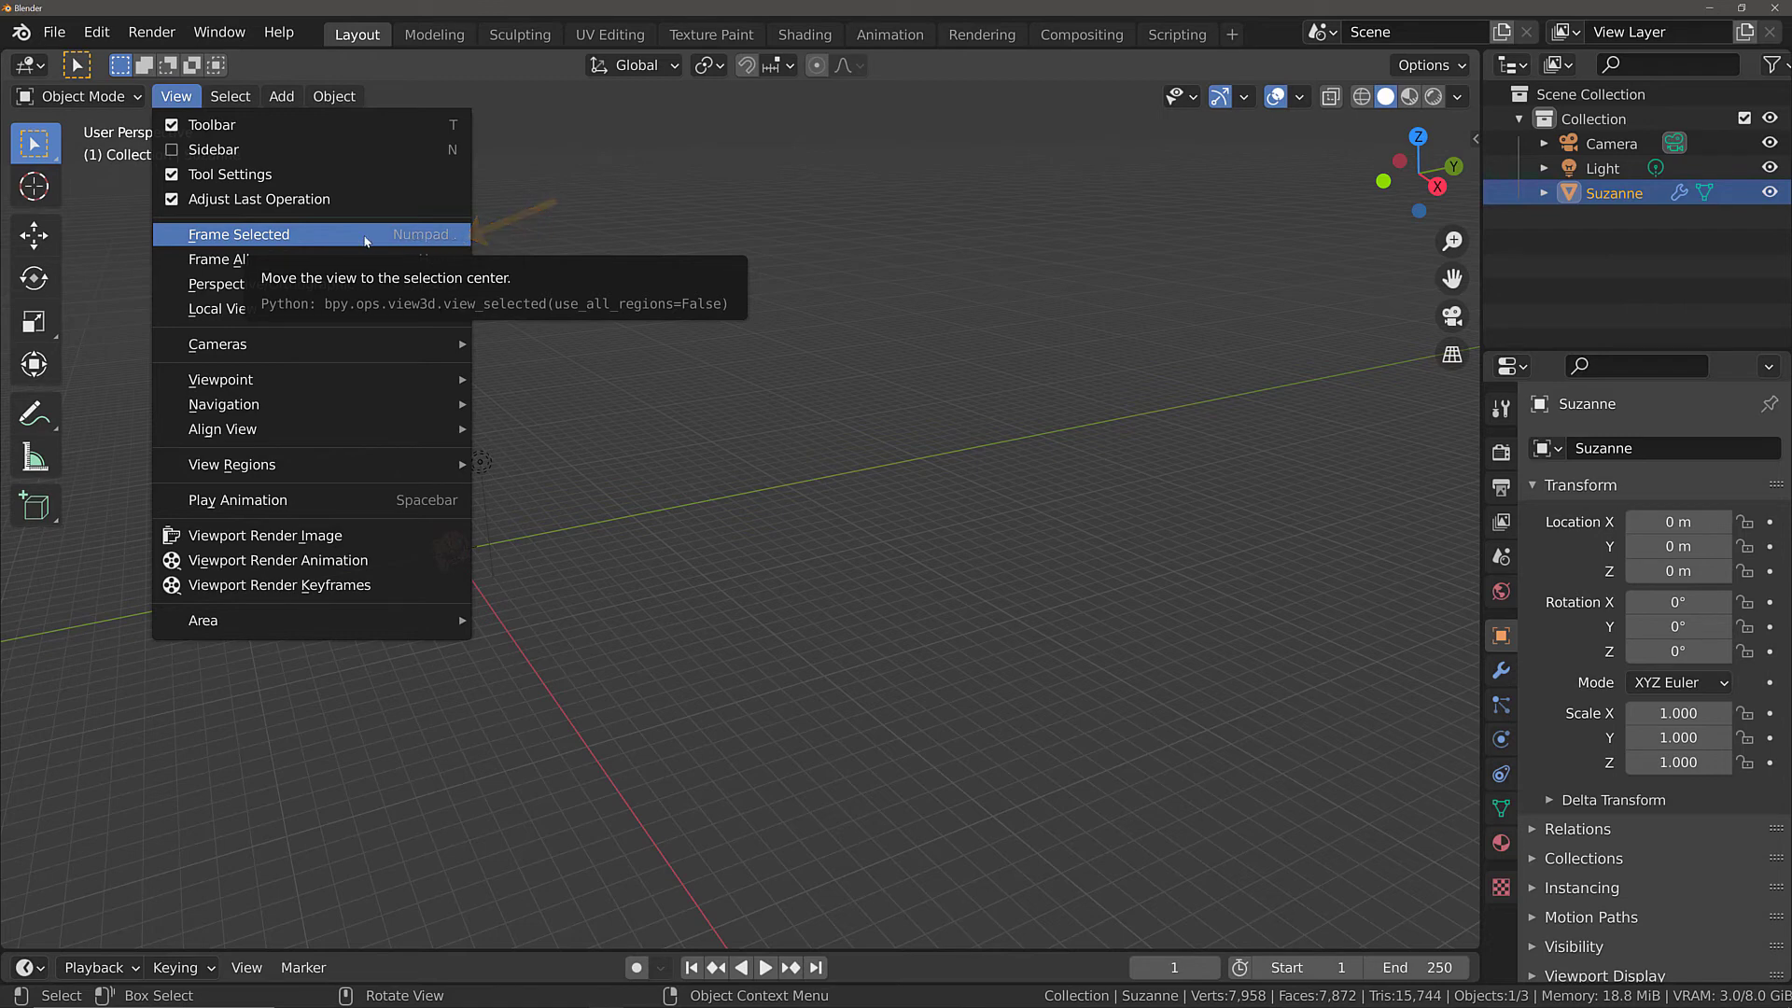
click(333, 235)
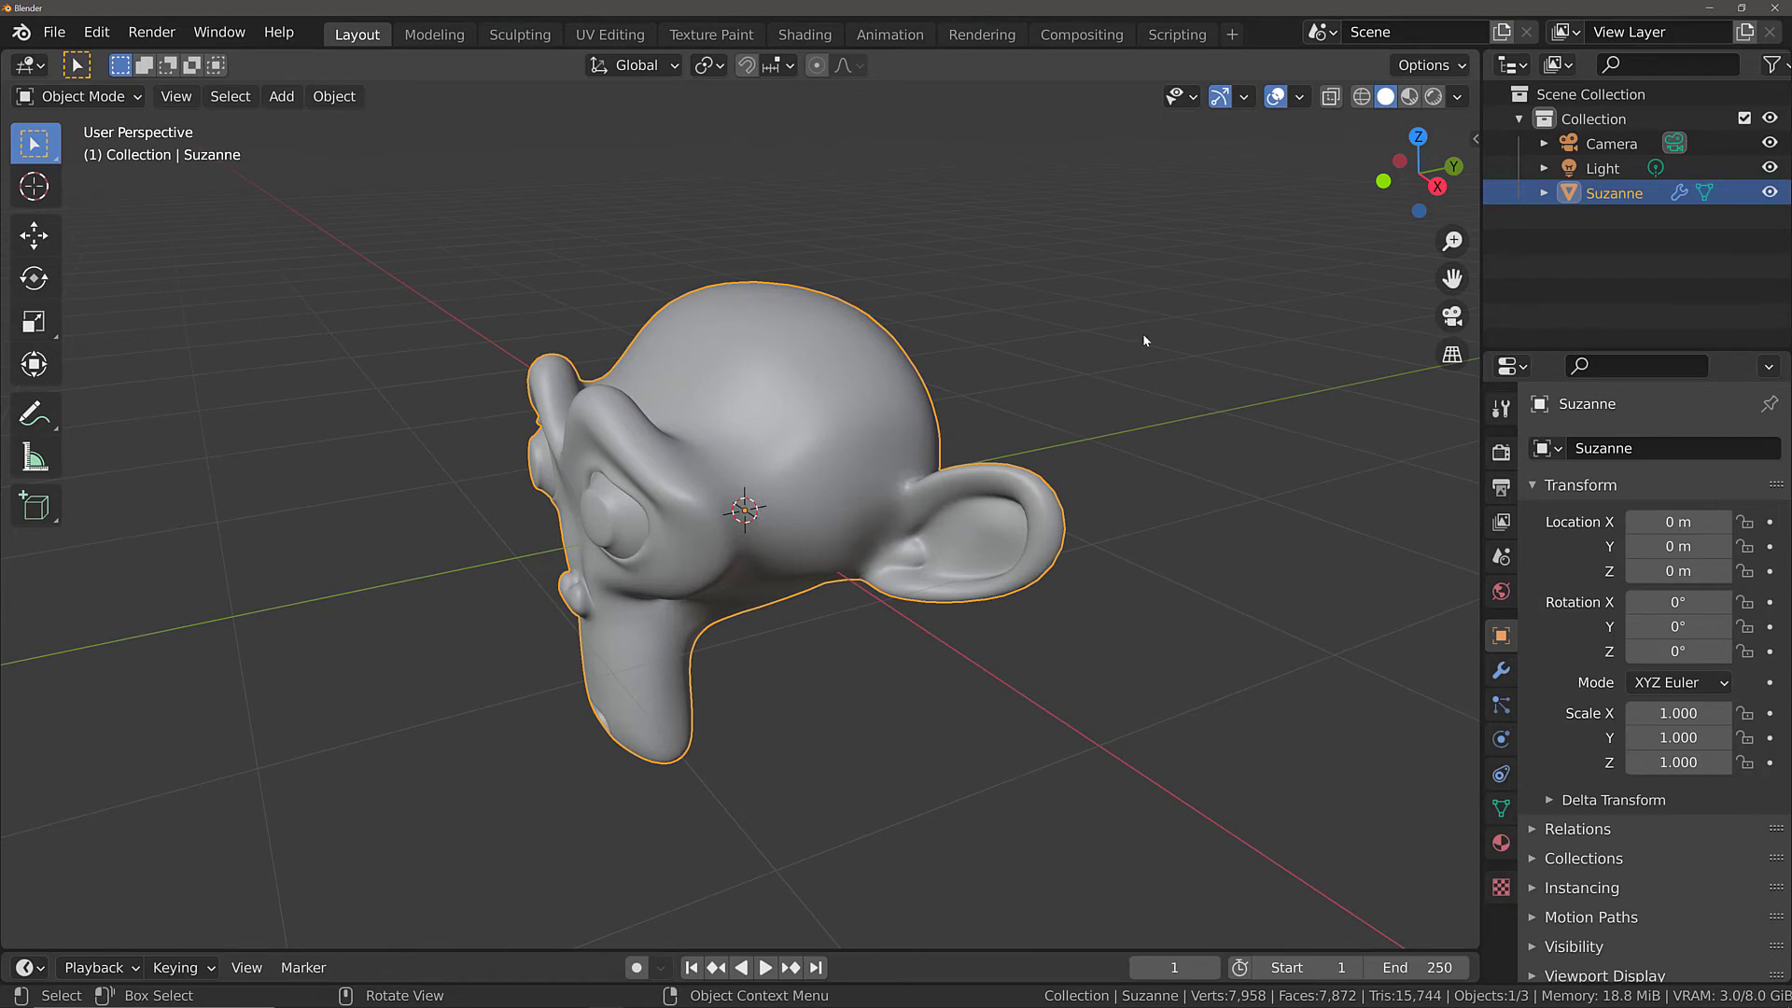
middle_drag(1140, 333, 1058, 409)
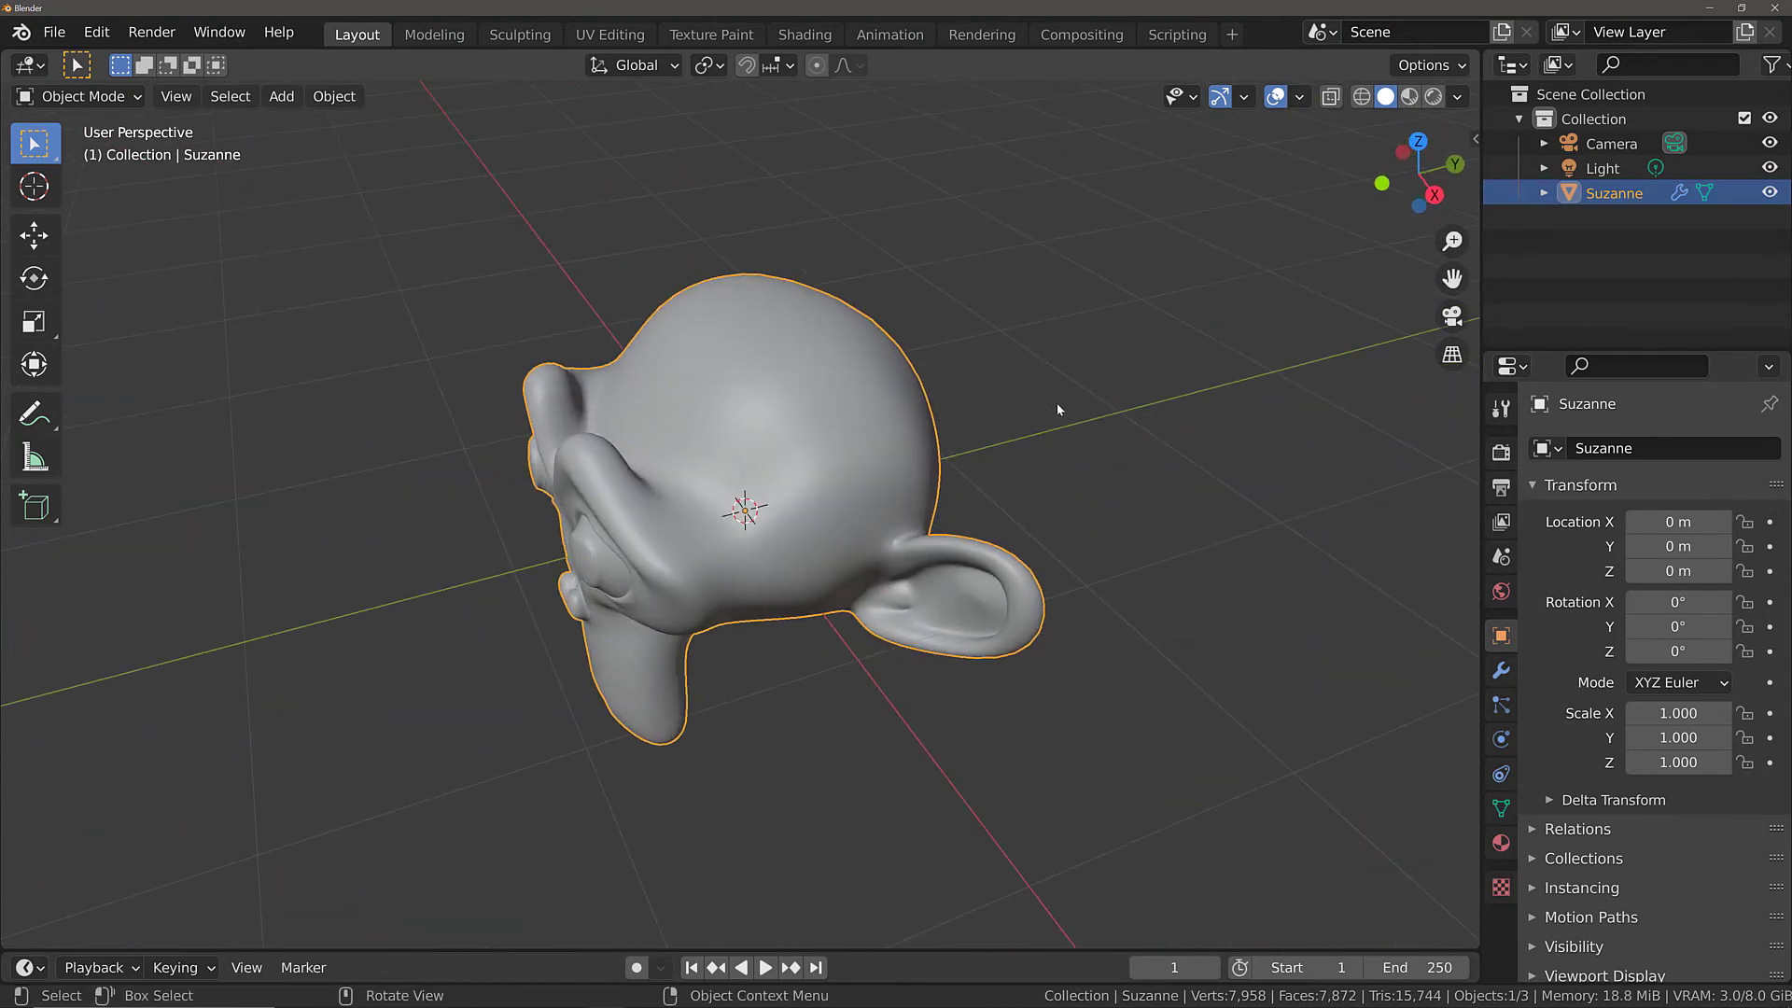
scroll(944, 429, down, 5)
scroll(944, 429, up, 7)
scroll(898, 360, down, 2)
scroll(781, 513, down, 8)
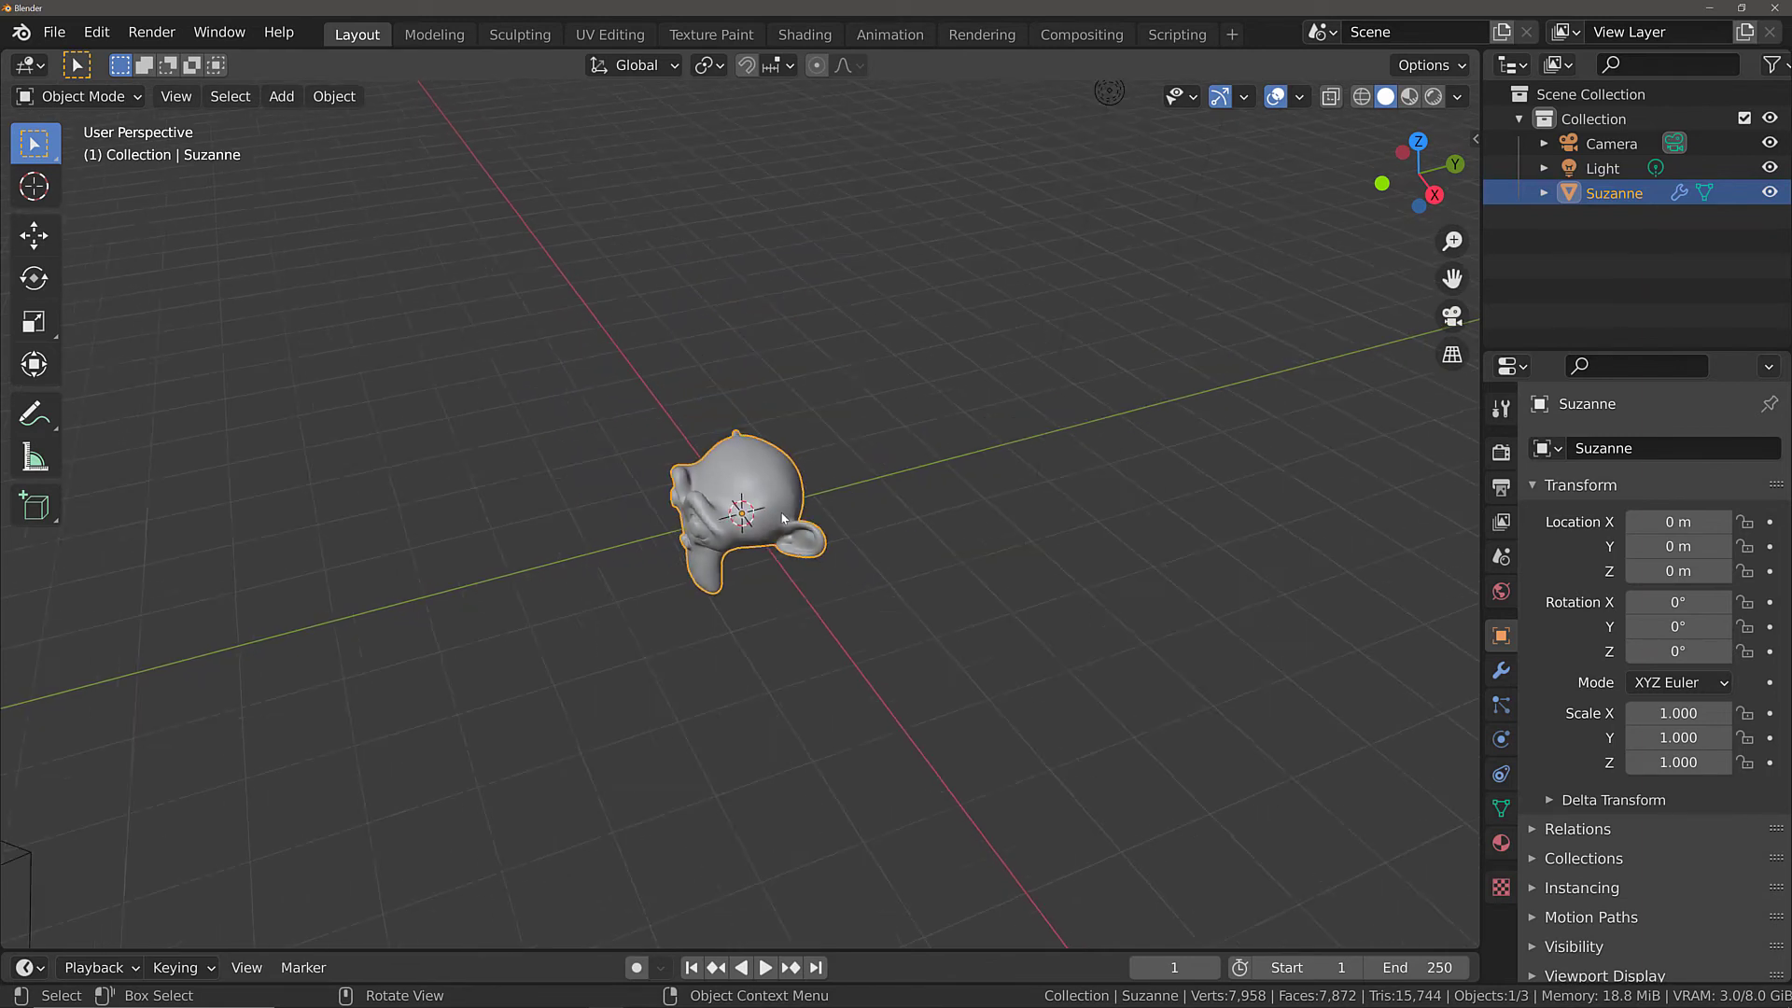
Orbit to bring the camera into sight, then pan the scene away to the left.
middle_drag(781, 513, 793, 442)
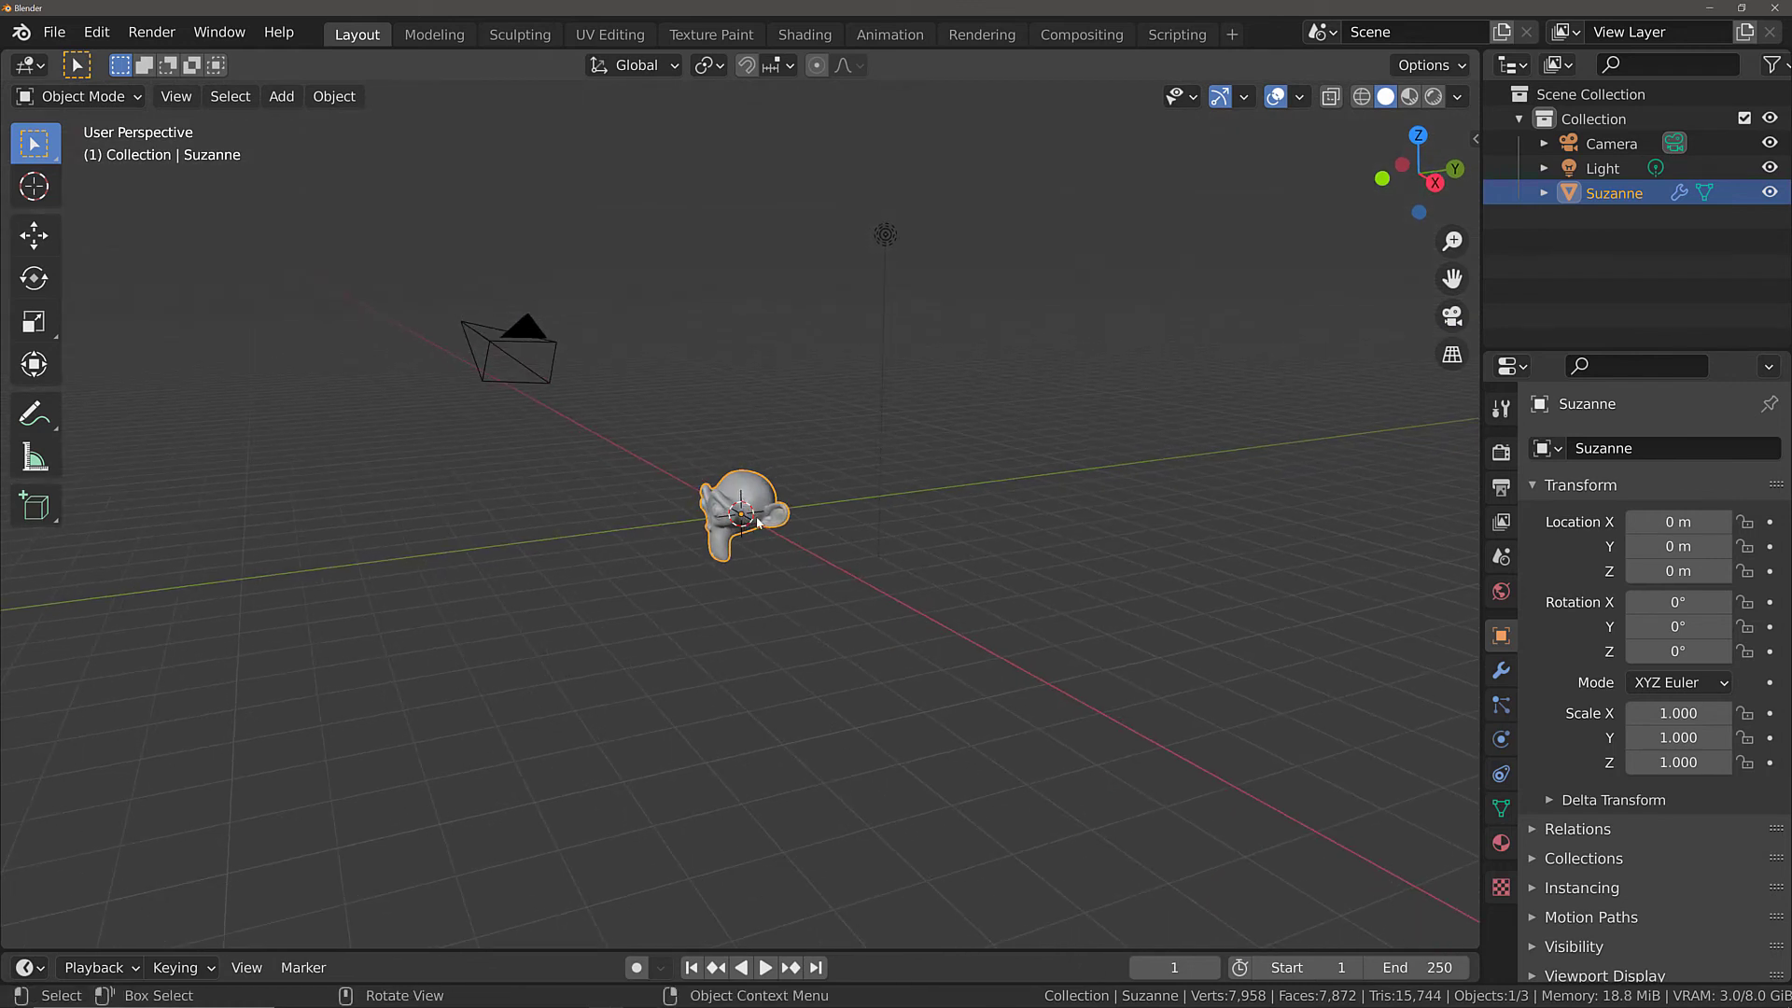
drag(1452, 279, 1217, 339)
shift+middle_drag(1189, 366, 676, 462)
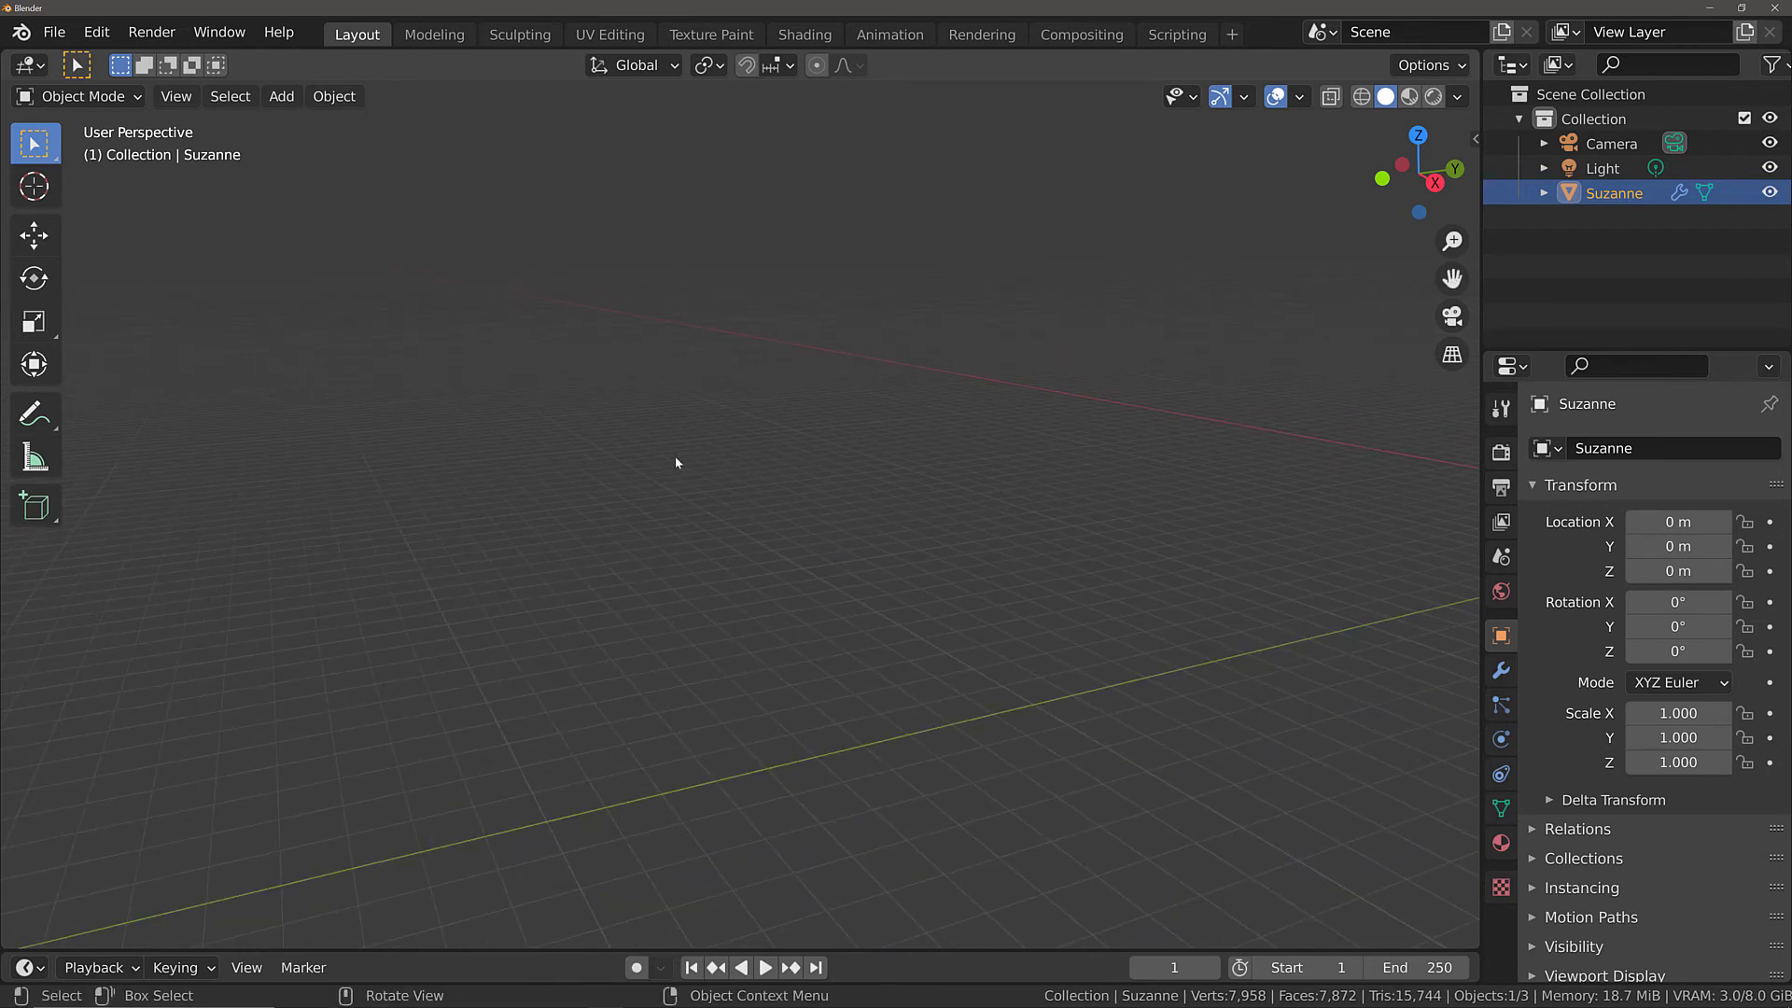
Recentre the view on the 3D cursor with View > Align View > Center View to Cursor.
click(182, 103)
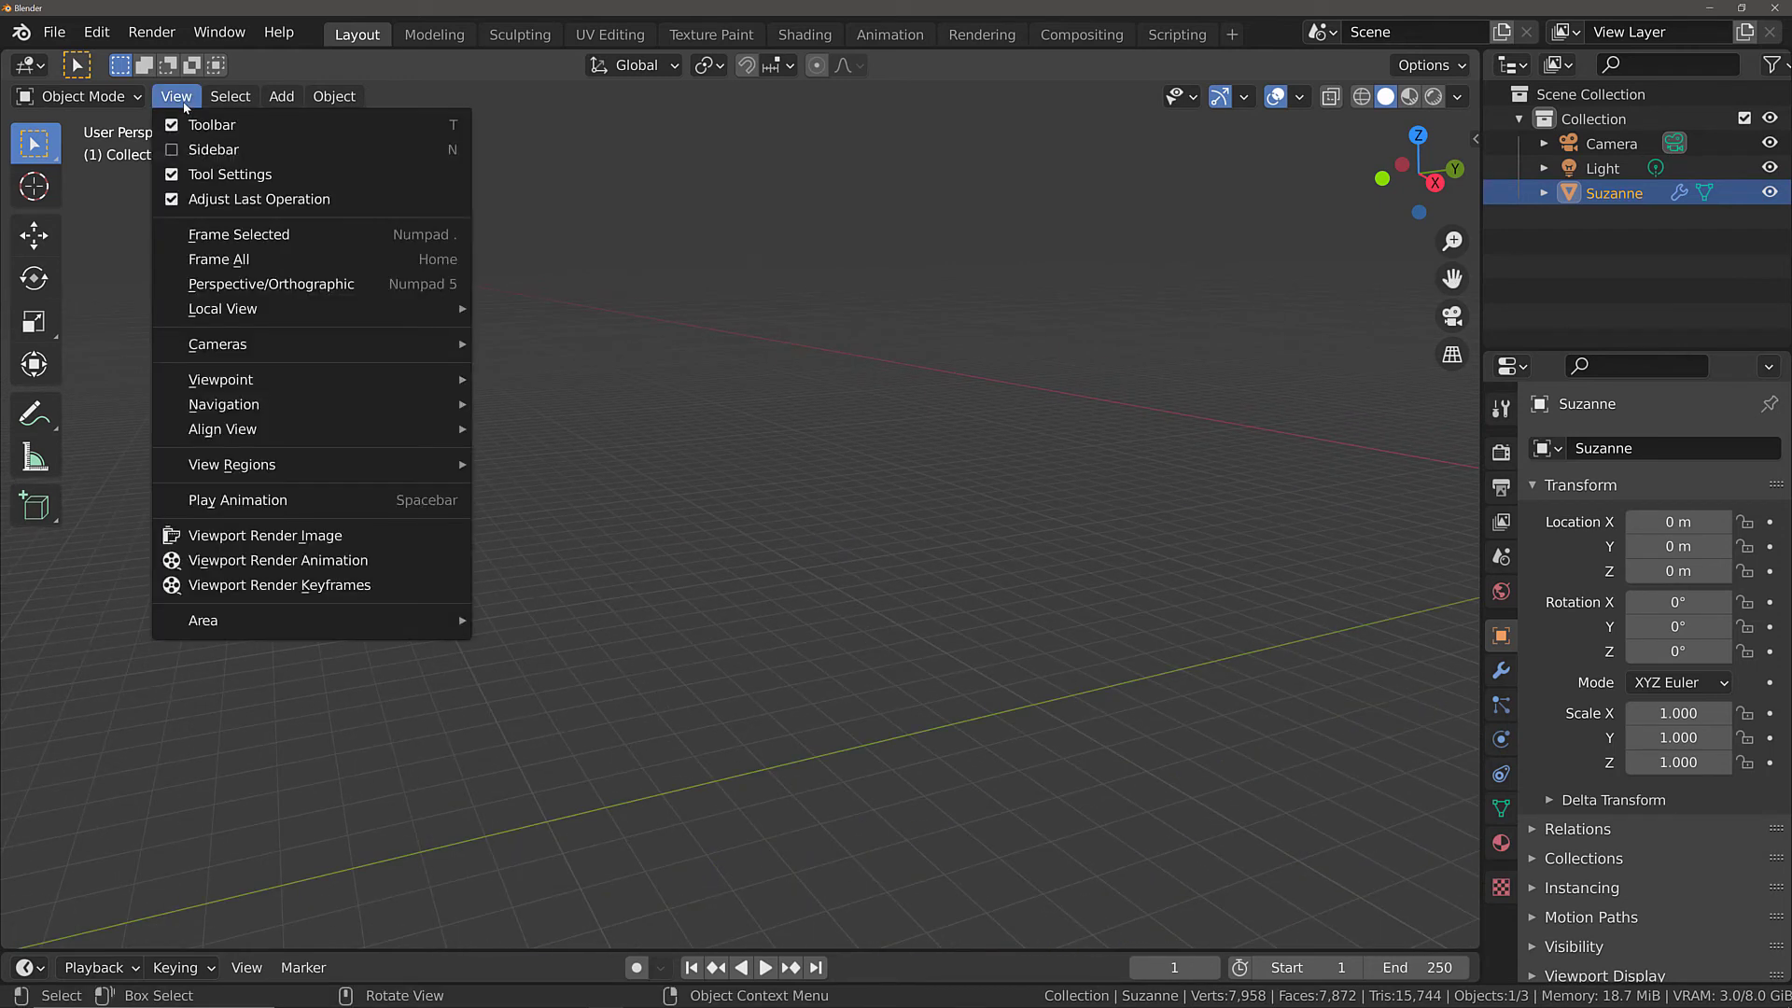
mouse_move(278, 435)
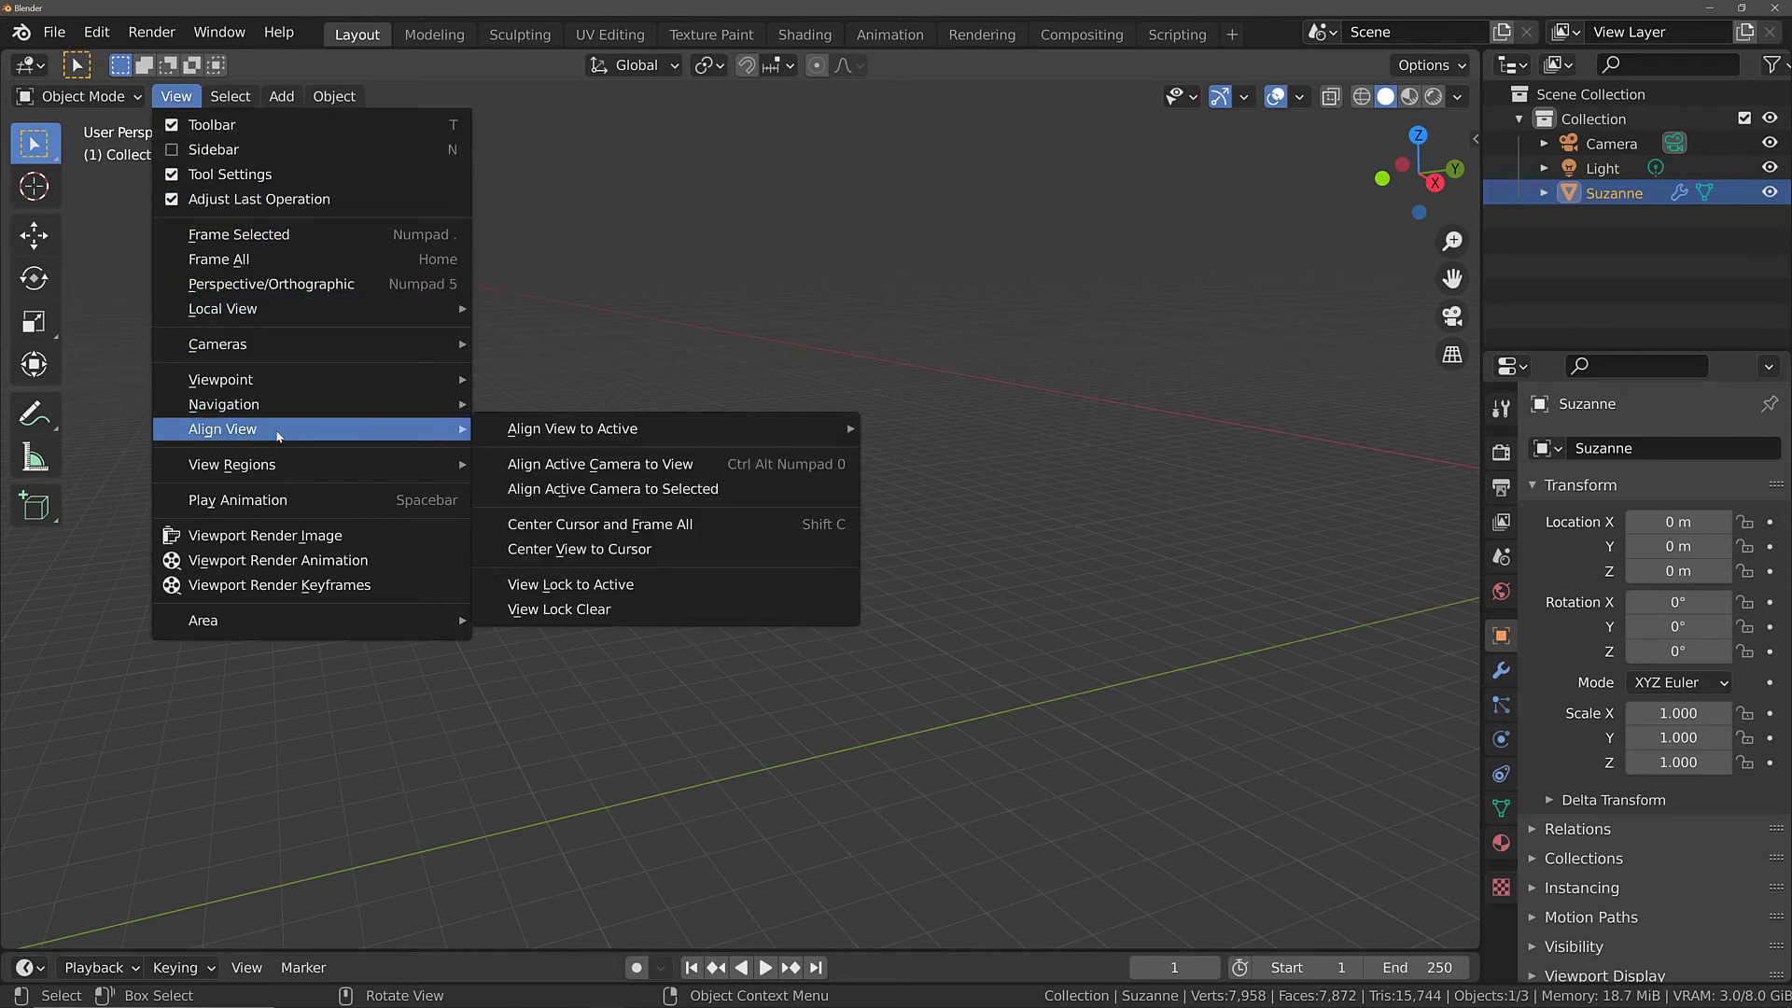
click(642, 552)
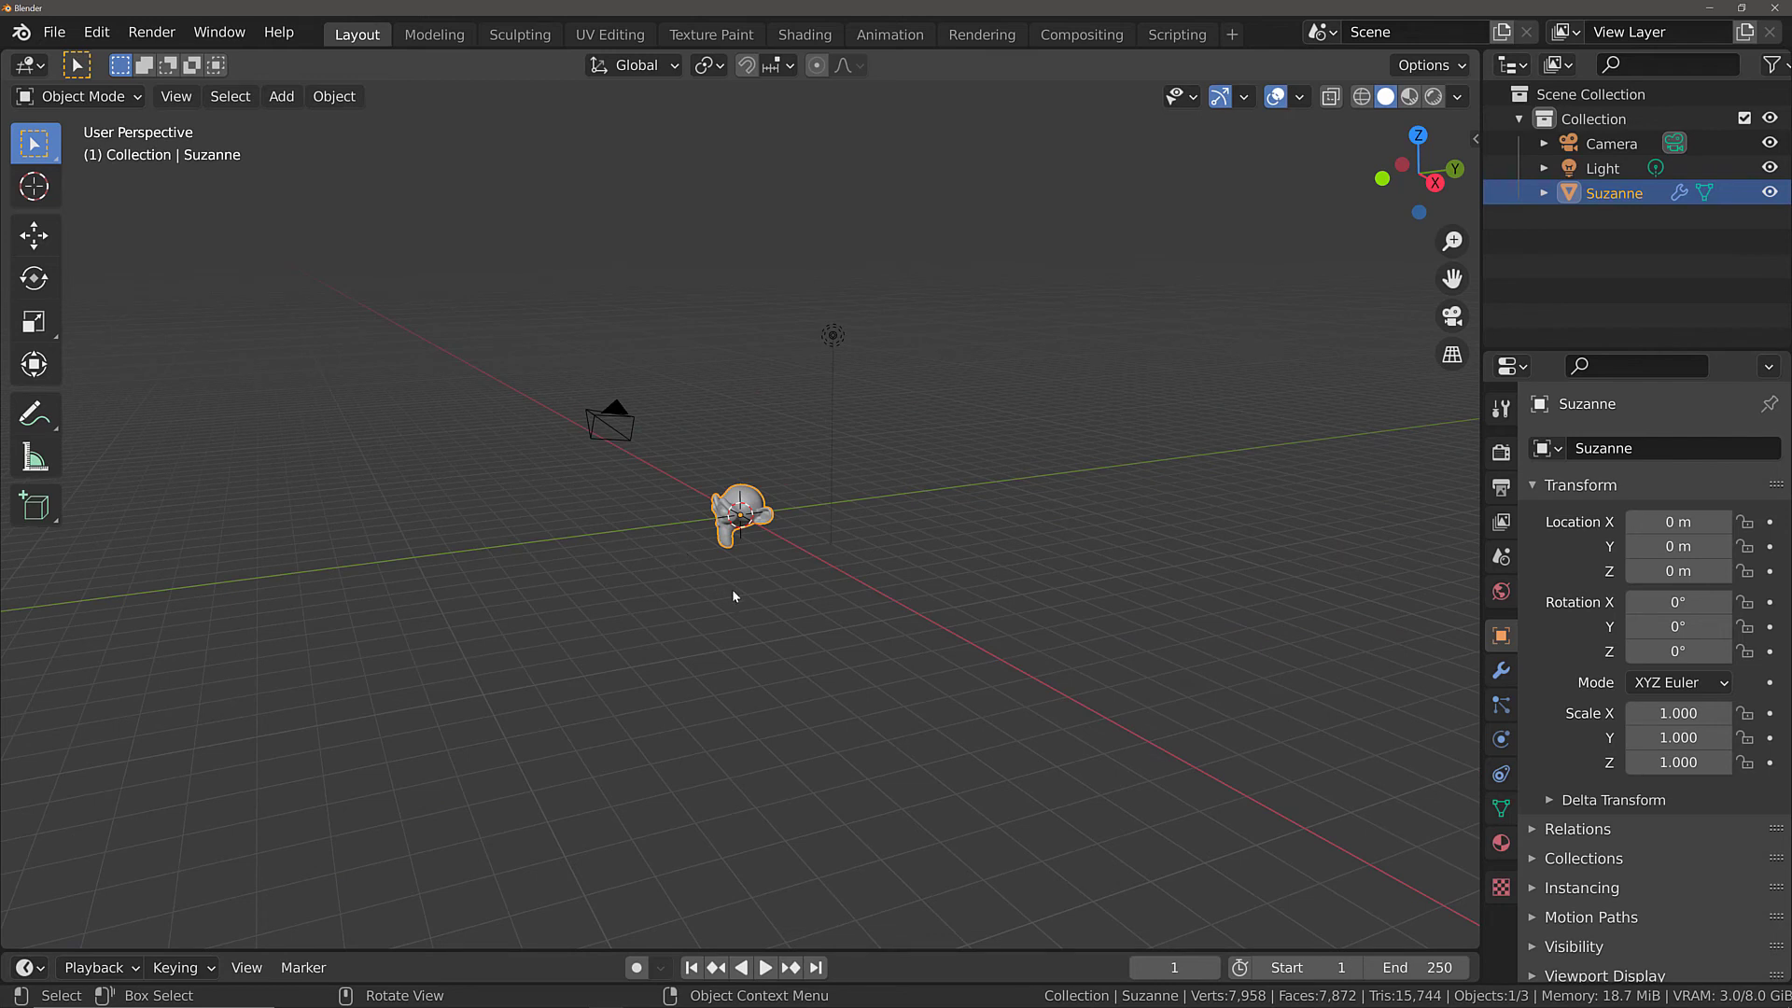
Zoom in and place the 3D cursor on the grid just left of Suzanne.
scroll(732, 590, up, 8)
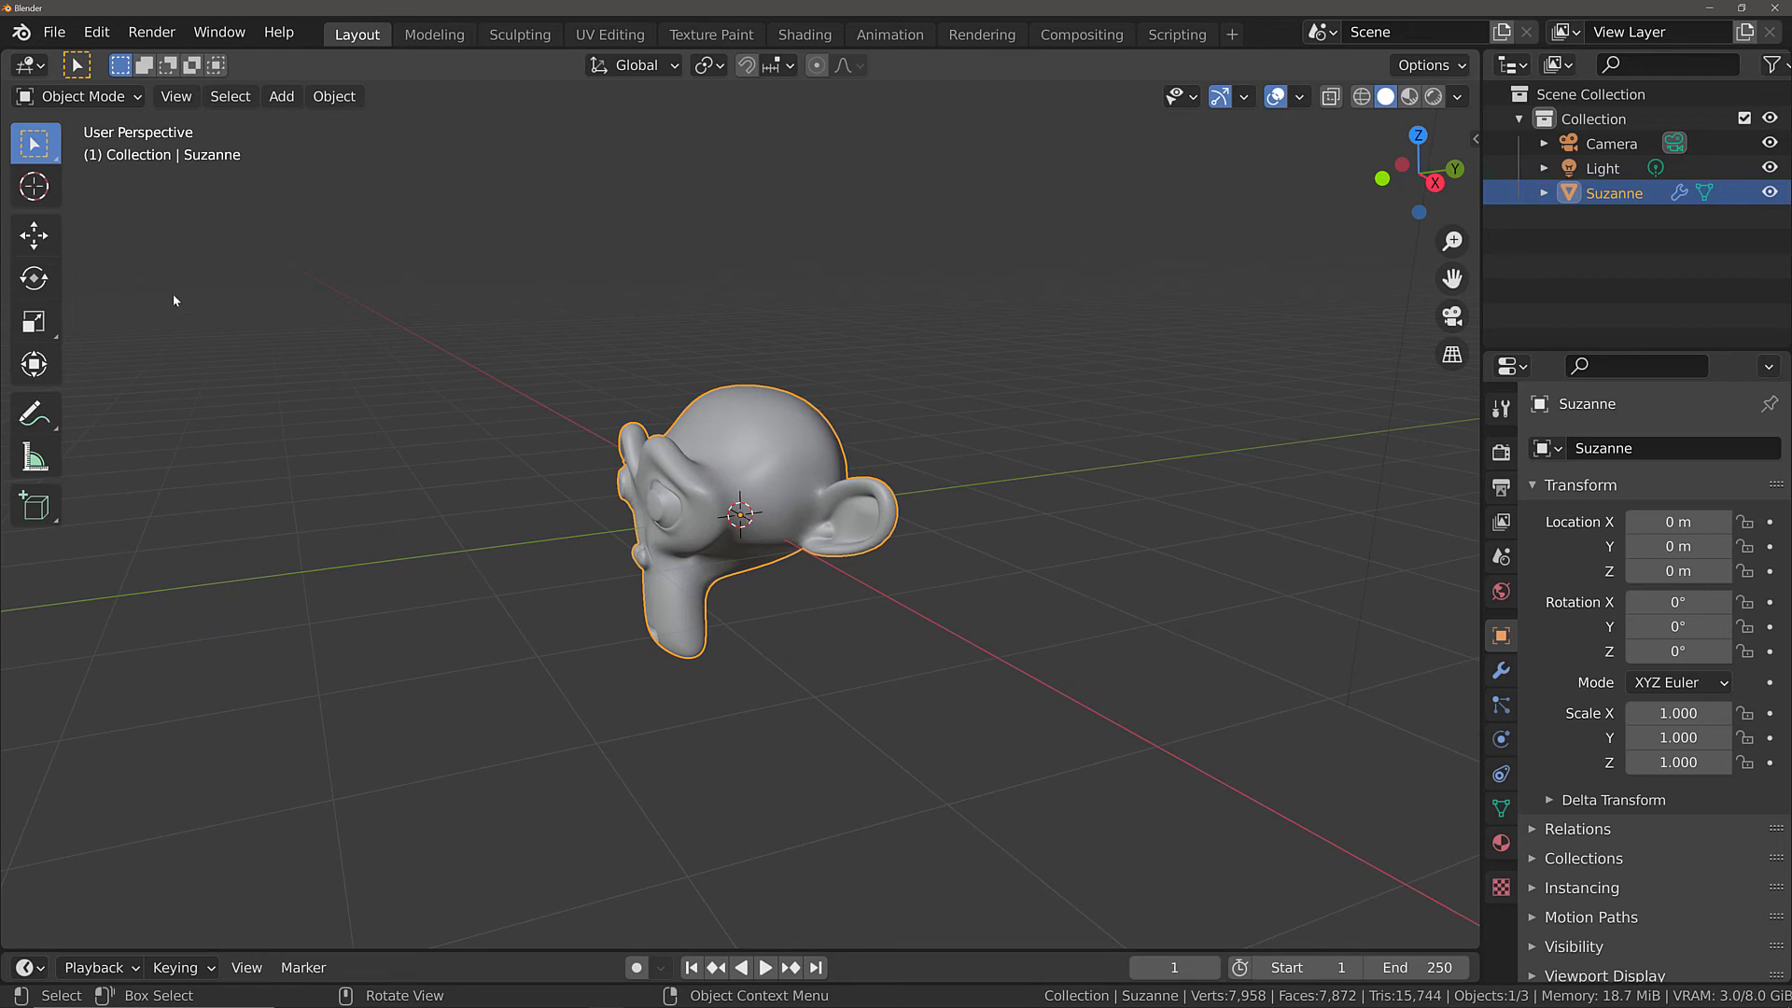
click(34, 186)
click(102, 600)
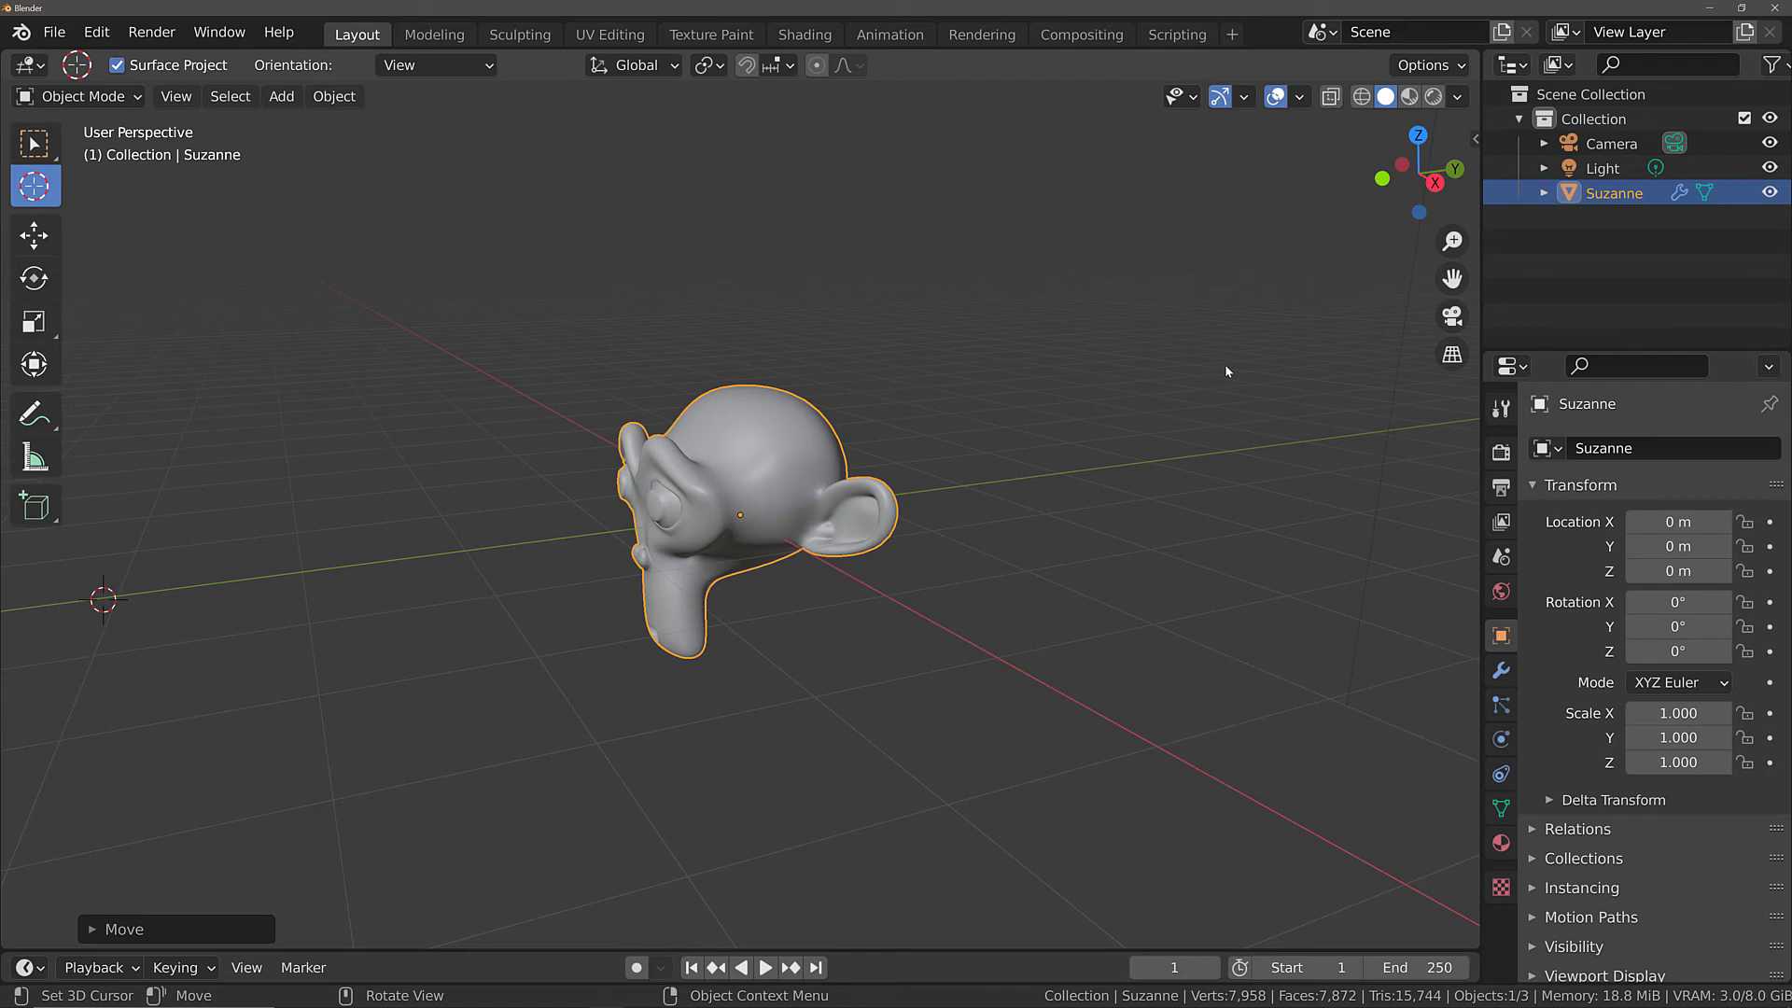
In the sidebar's View tab, set all three 3D Cursor Location fields to 0 m, then zoom out.
key(n)
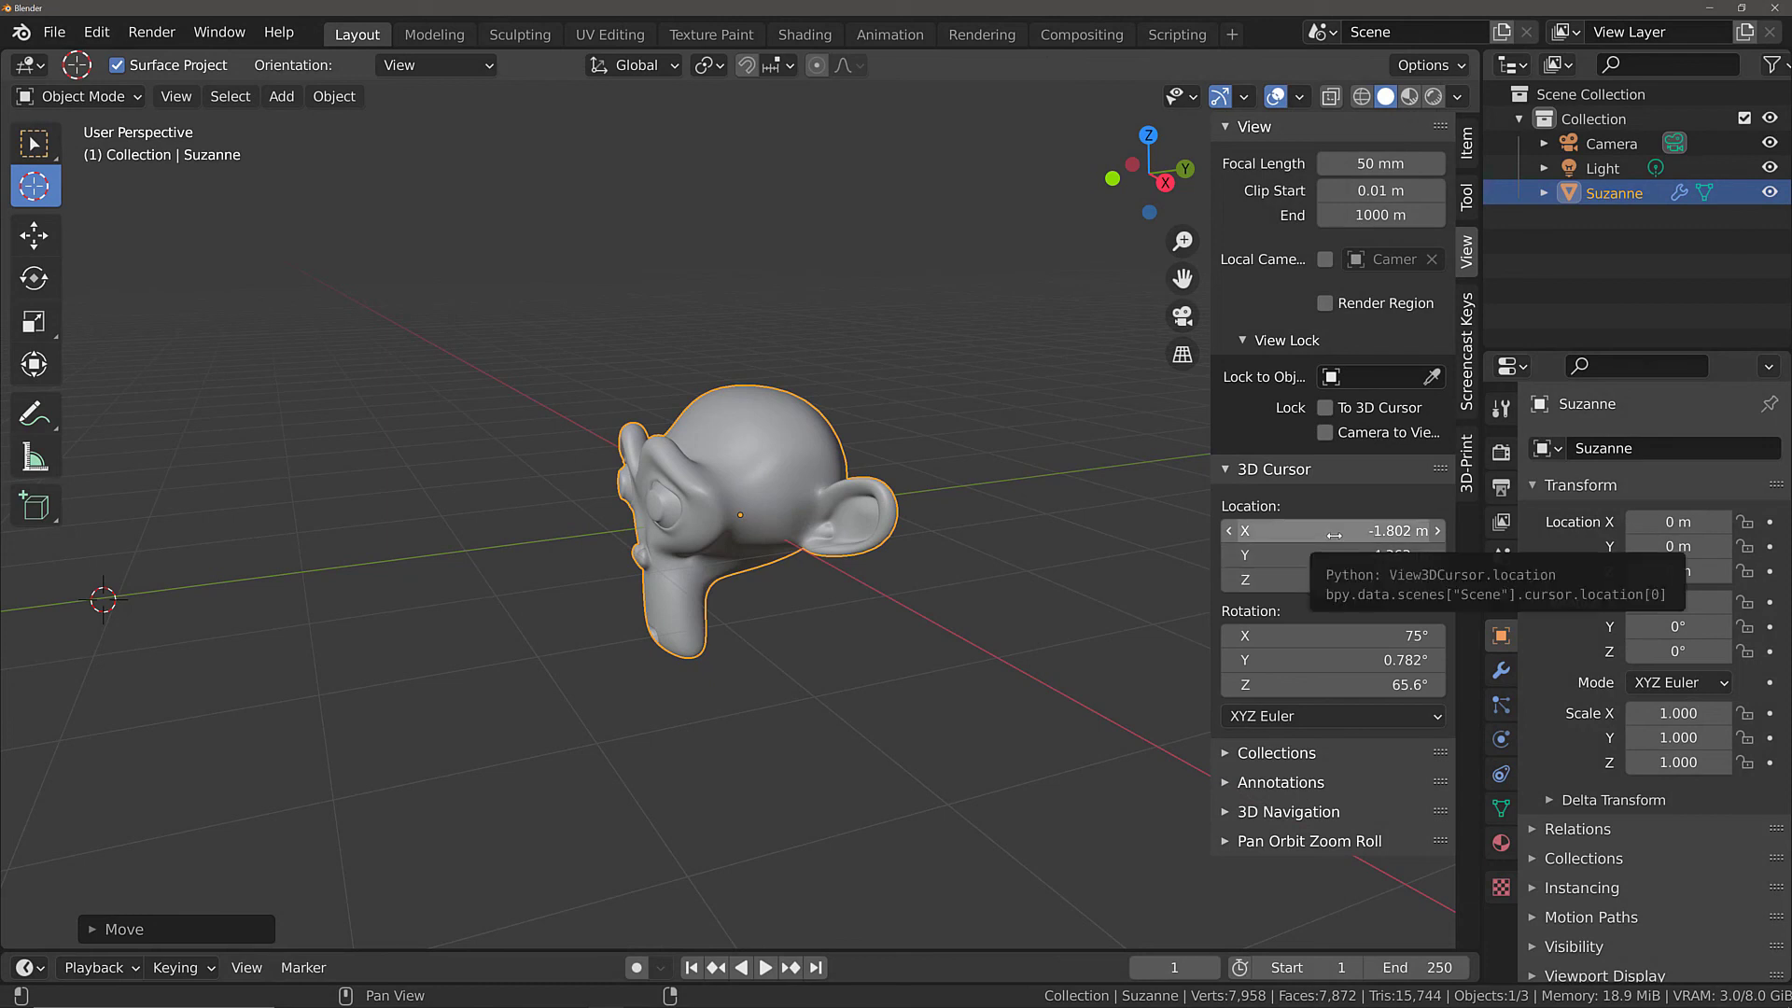
drag(1335, 532, 1334, 580)
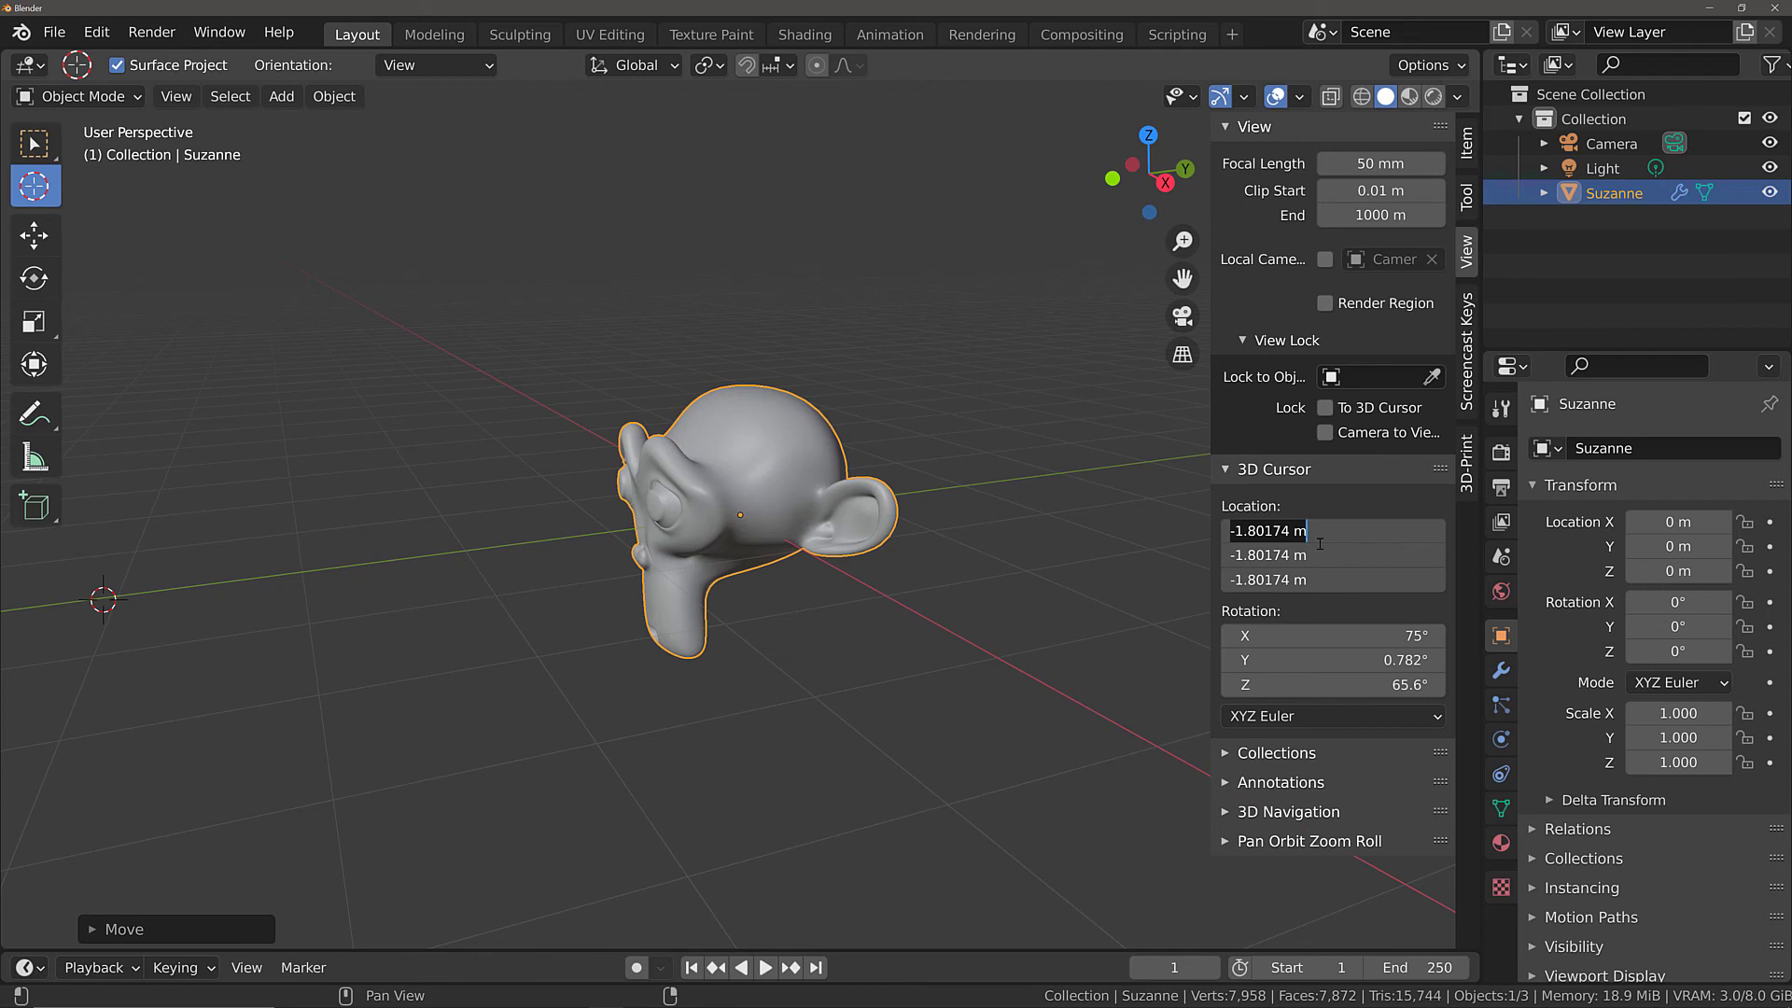
text(0)
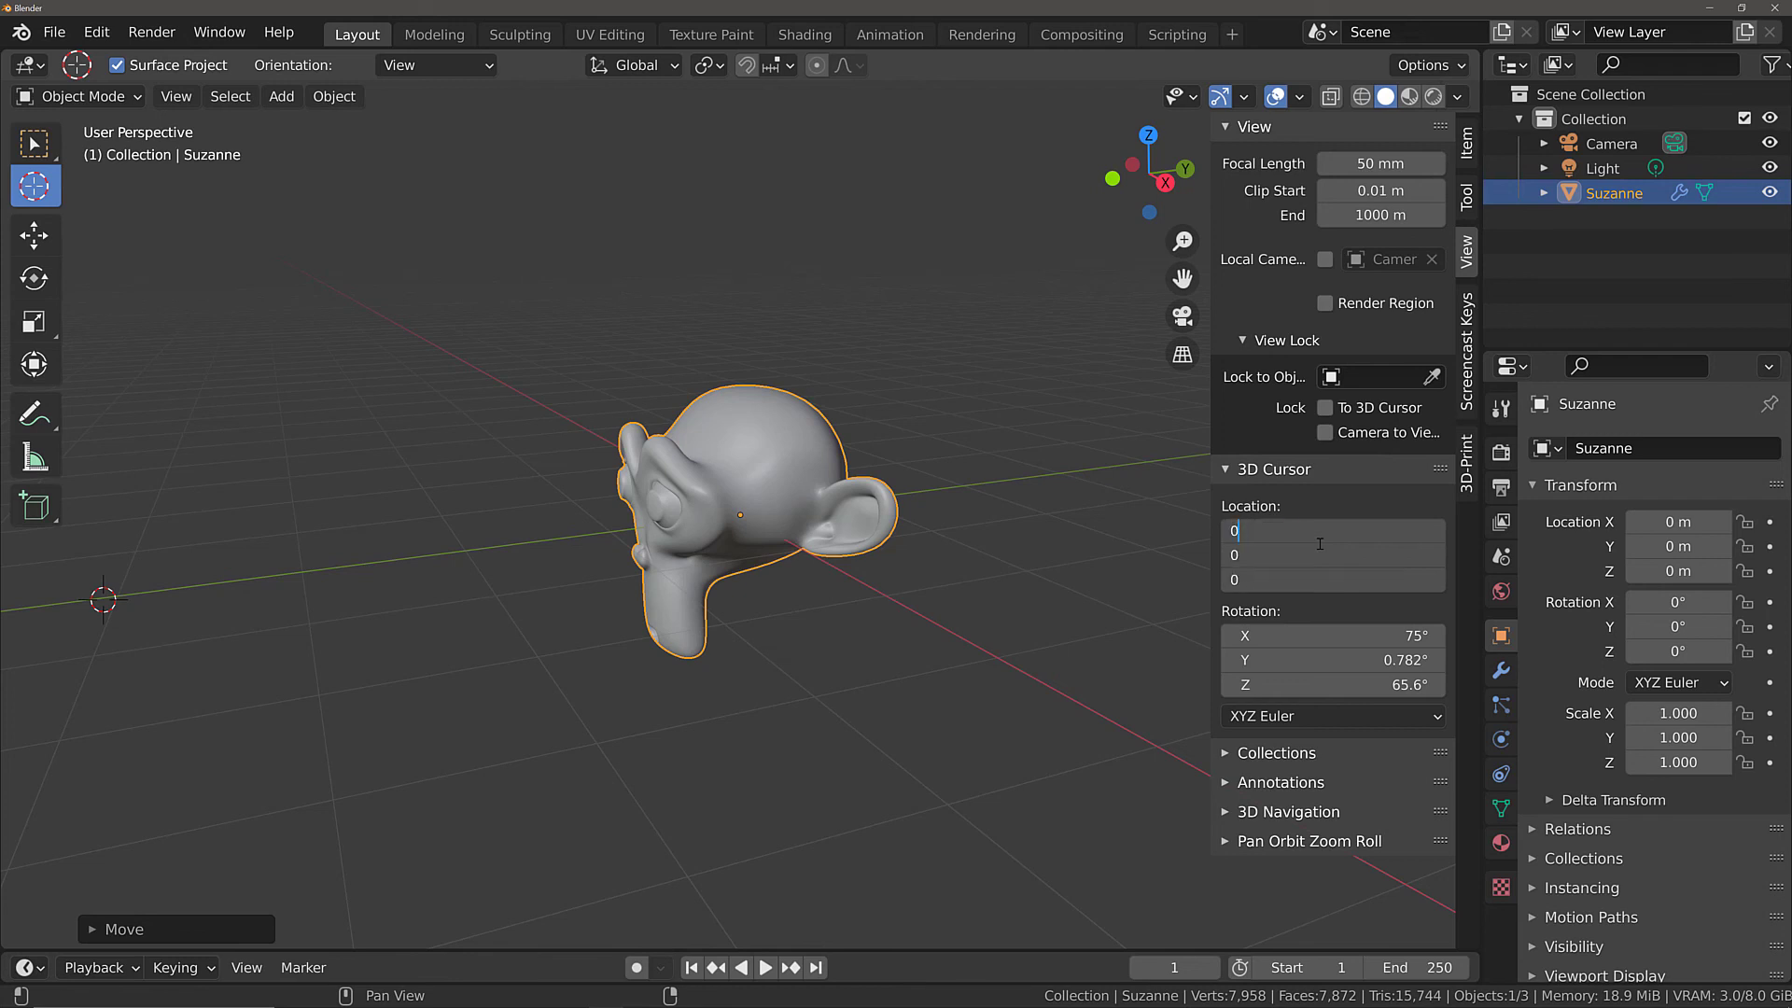
key(Return)
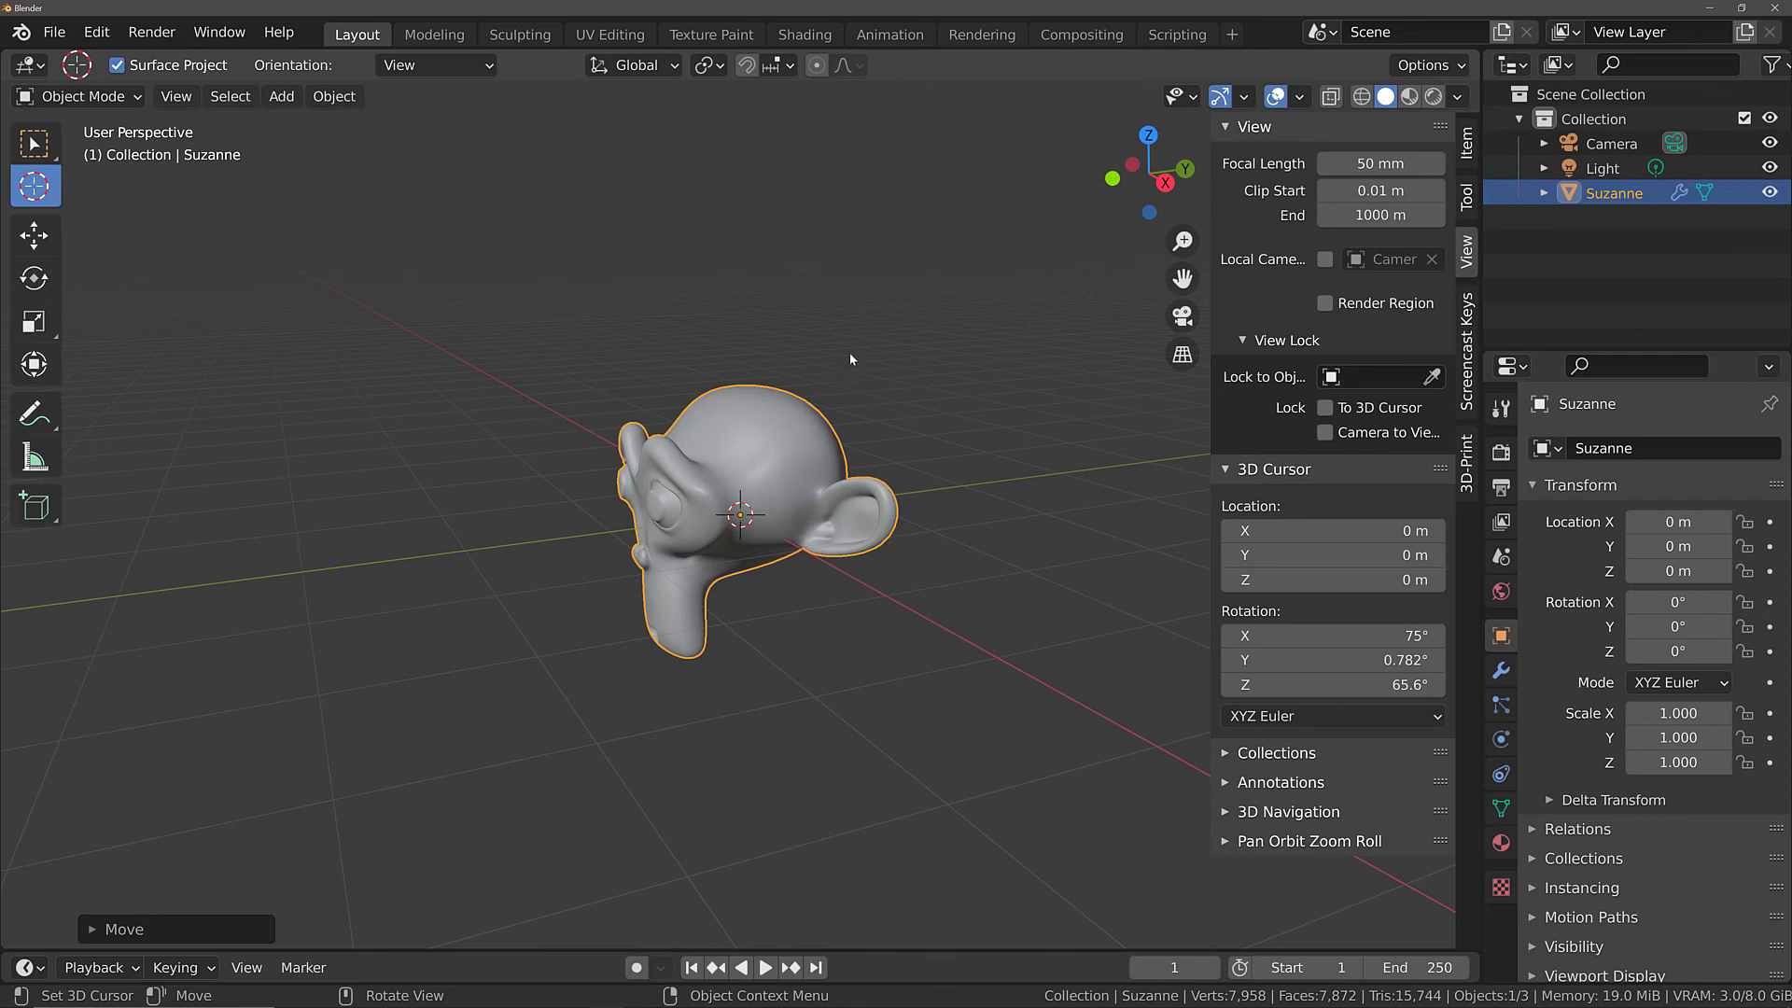
scroll(851, 357, down, 3)
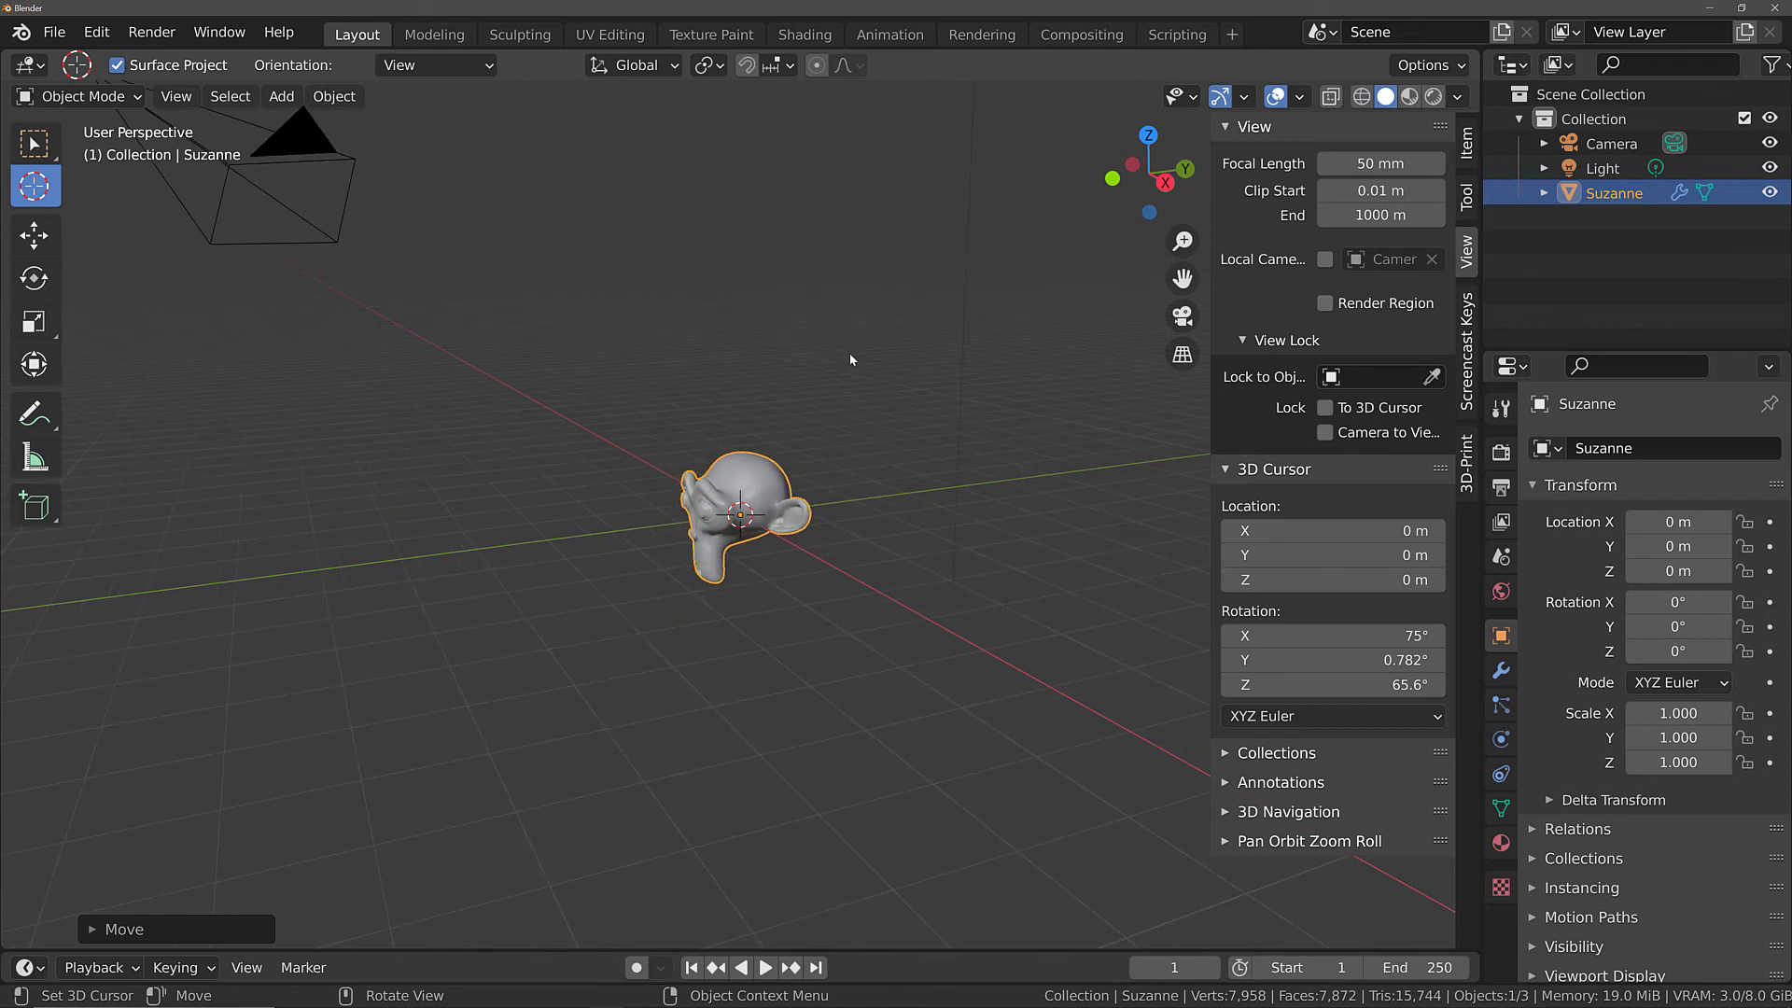